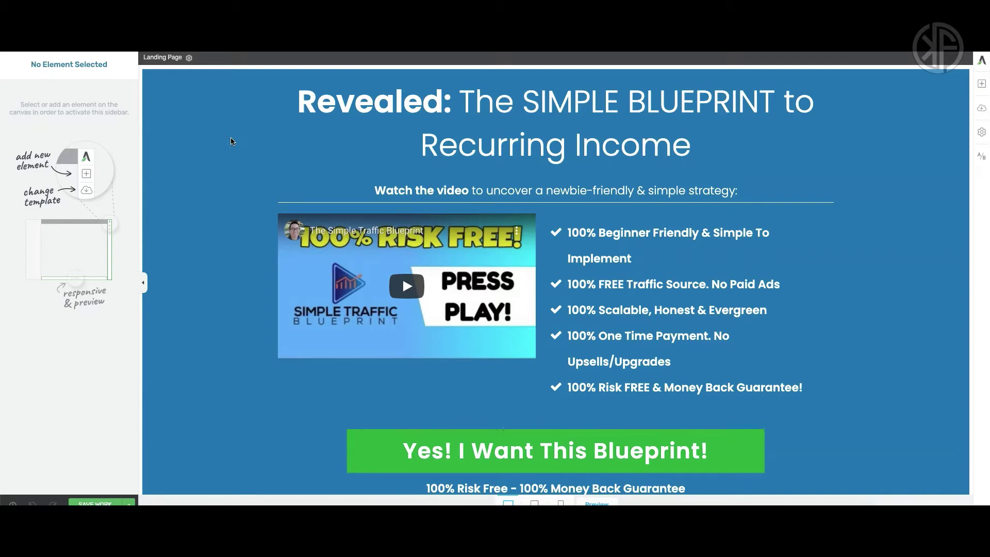
Step: Start creating a new WordPress page
{"action": "left_click", "coordinate": [231, 78]}
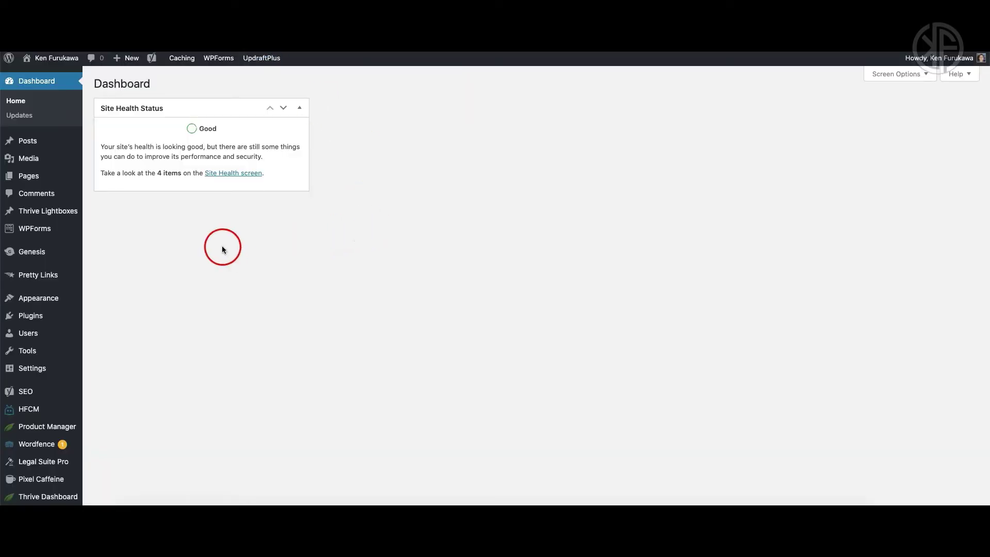
{"action": "mouse_move", "coordinate": [36, 176]}
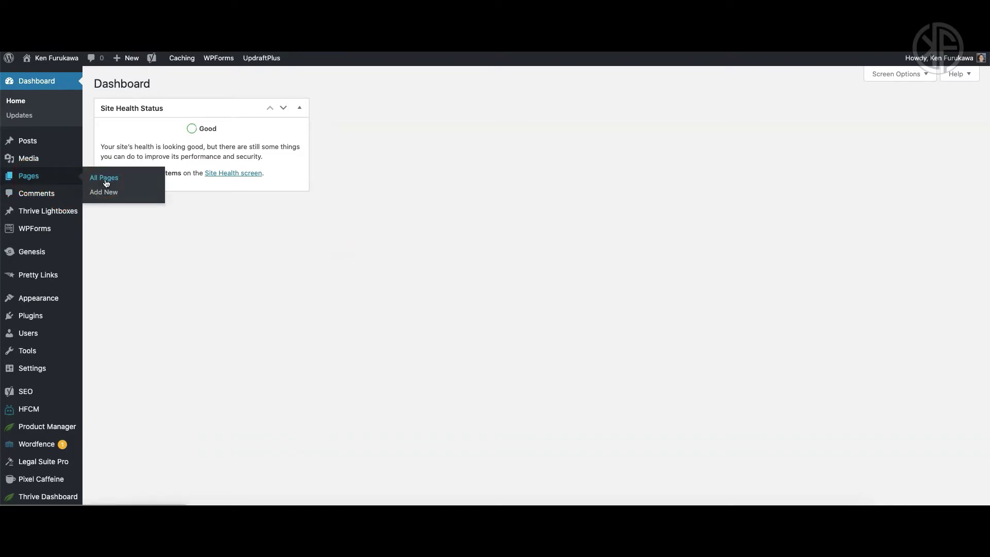
{"action": "left_click", "coordinate": [116, 195]}
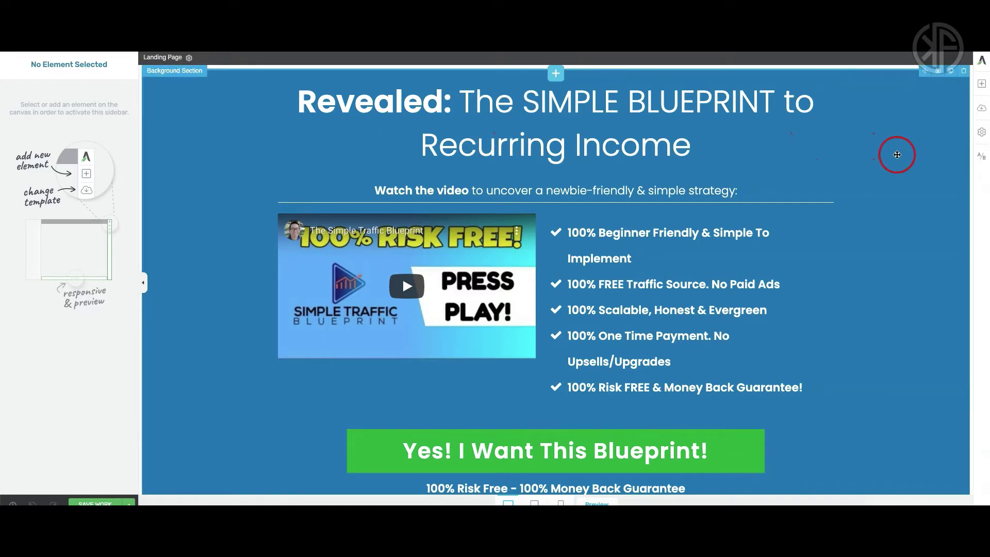
Step: Add an Exit Intent page event that also fires on mobile after 10 seconds, then continue
{"action": "left_click", "coordinate": [982, 133]}
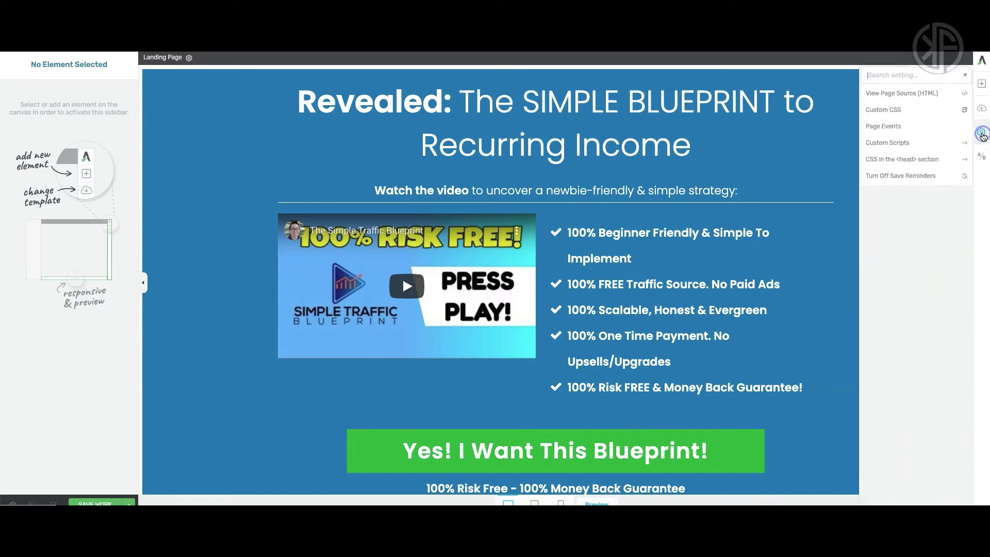
{"action": "left_click", "coordinate": [888, 128]}
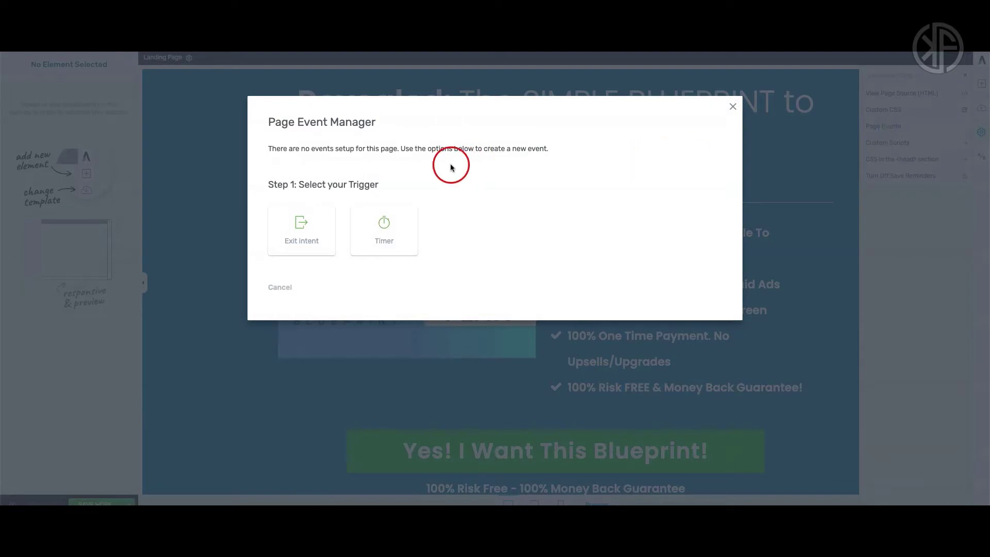
{"action": "left_click", "coordinate": [303, 231]}
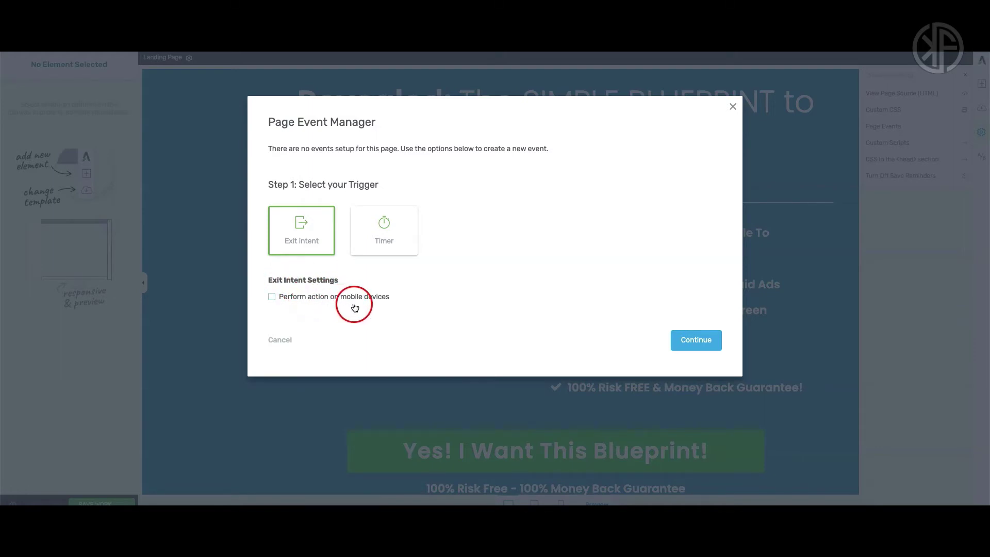
{"action": "left_click", "coordinate": [284, 299]}
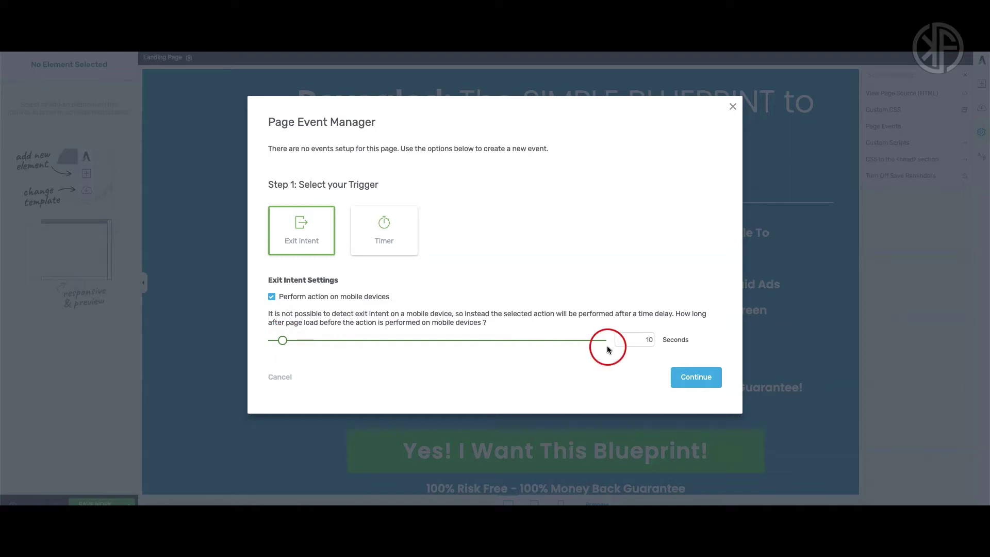
{"action": "left_click", "coordinate": [645, 339]}
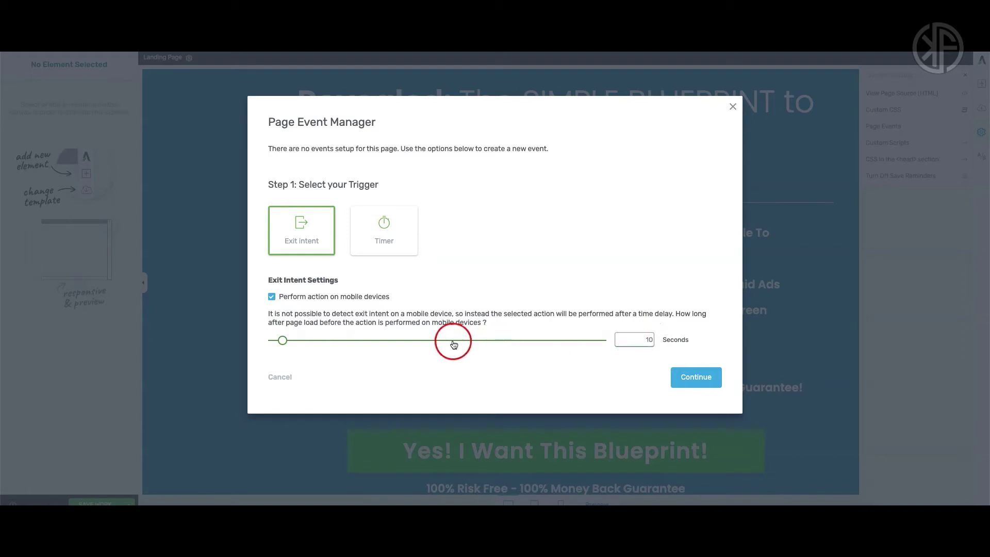
{"action": "left_click", "coordinate": [272, 298]}
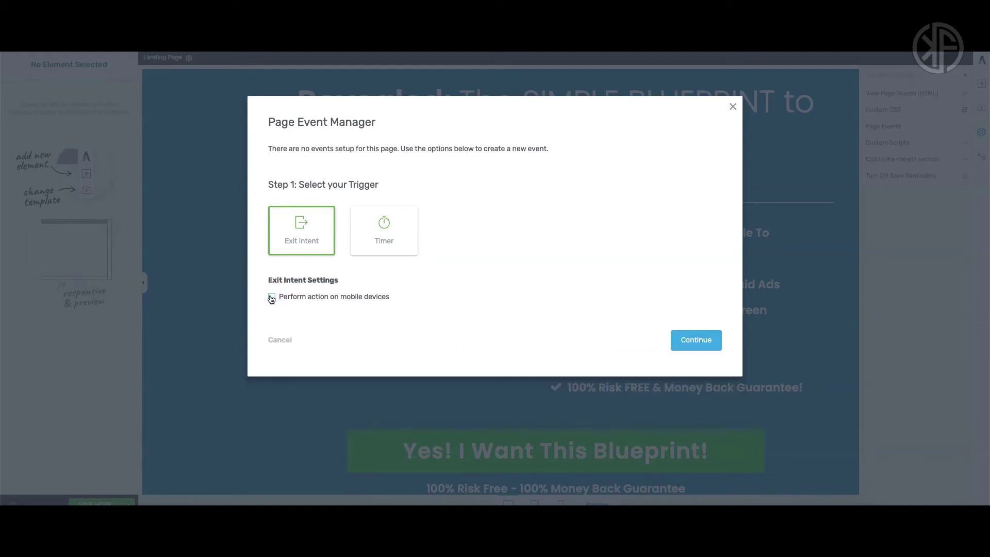
{"action": "left_click", "coordinate": [272, 298]}
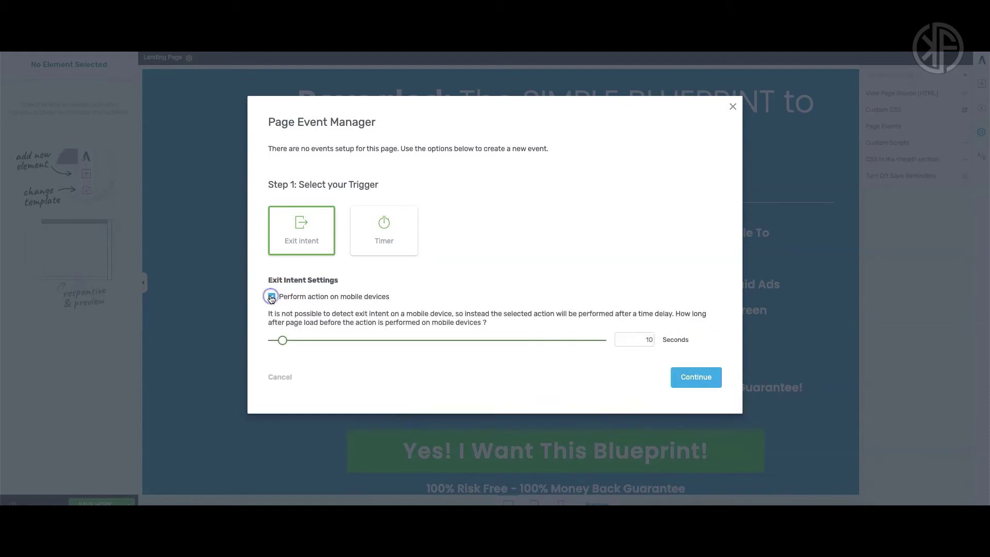
{"action": "left_click", "coordinate": [685, 379]}
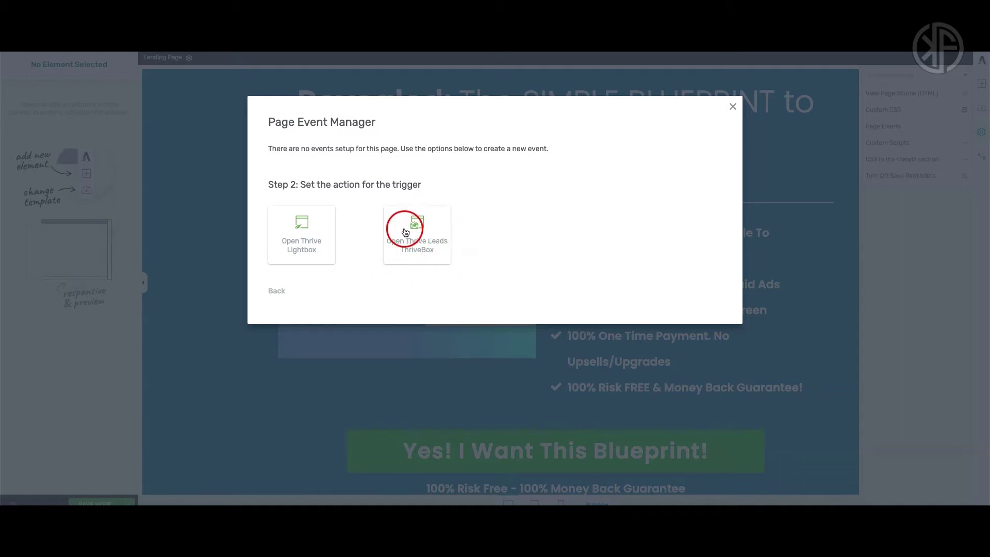
Step: Make the event open a new Thrive Lightbox named 'New Exit Pop Up'
{"action": "left_click", "coordinate": [310, 226]}
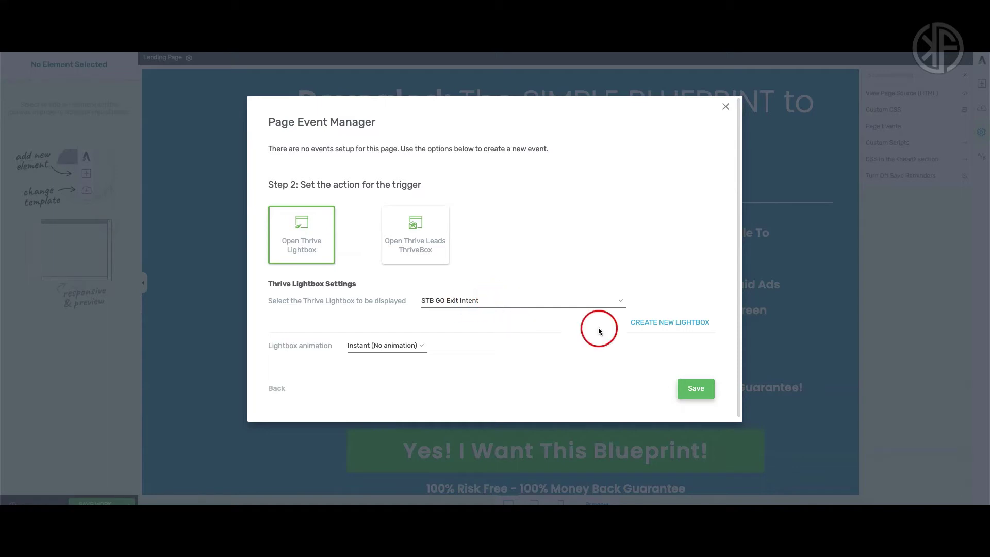
{"action": "left_click", "coordinate": [669, 324]}
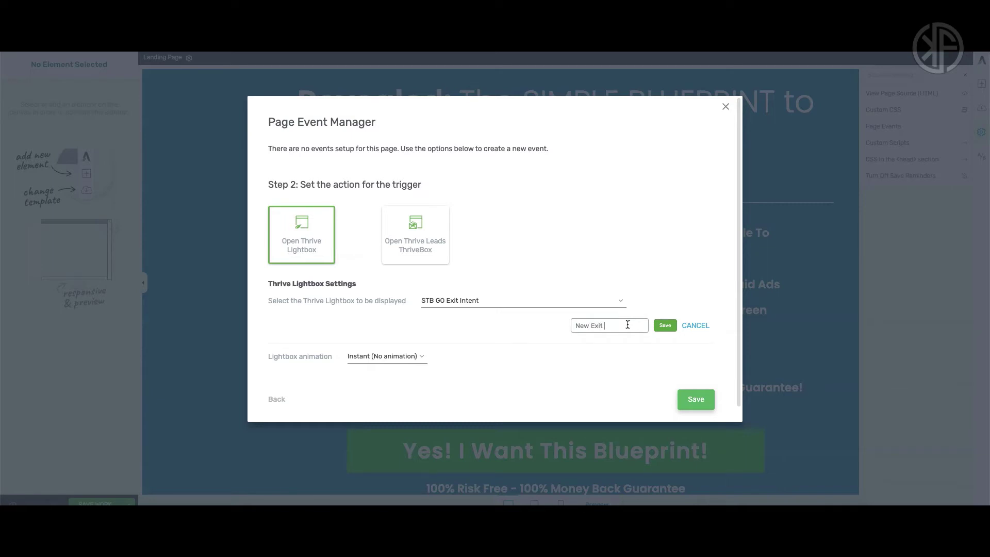
{"action": "type", "text": "p Up"}
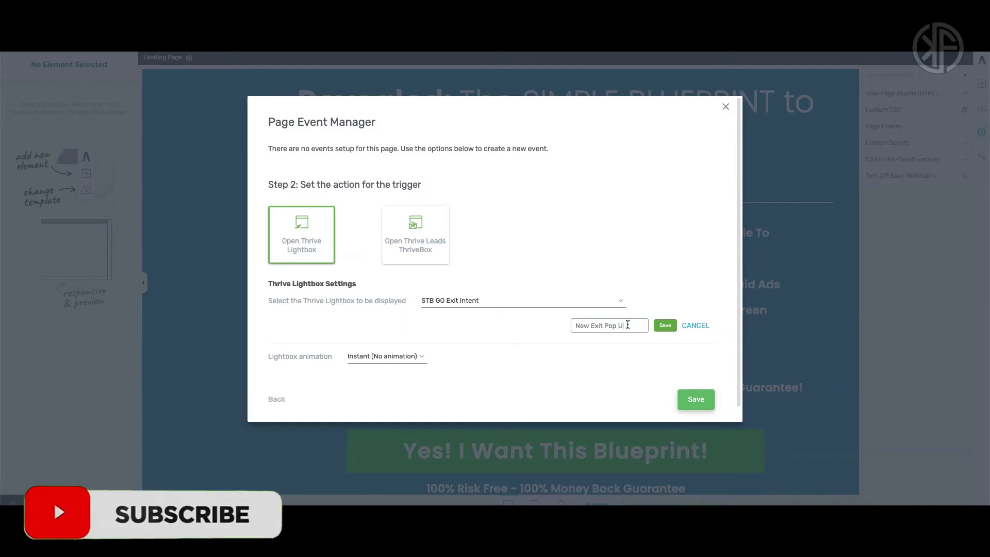
{"action": "left_click", "coordinate": [668, 326]}
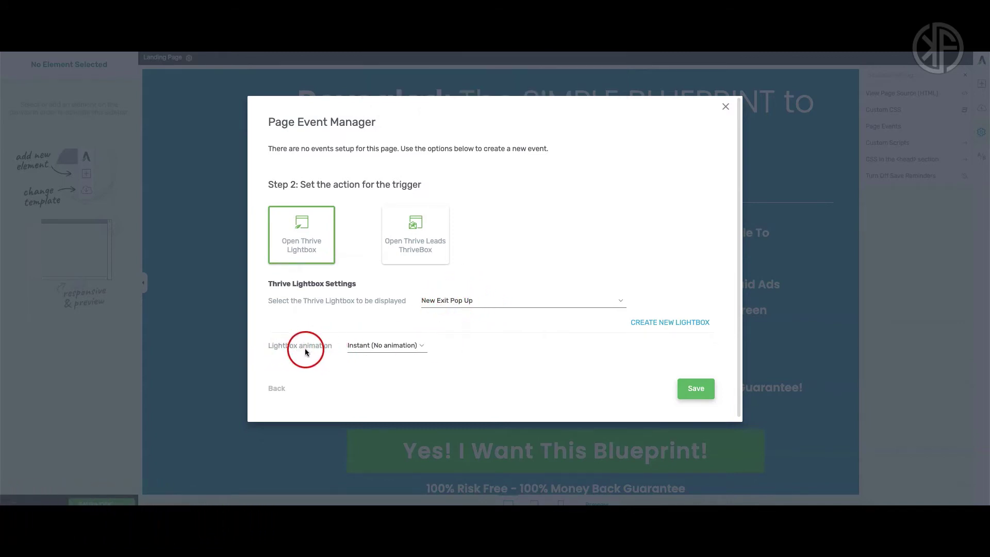
Step: Keep the lightbox animation at Instant (No animation) and save the exit-intent event
{"action": "left_click", "coordinate": [424, 349]}
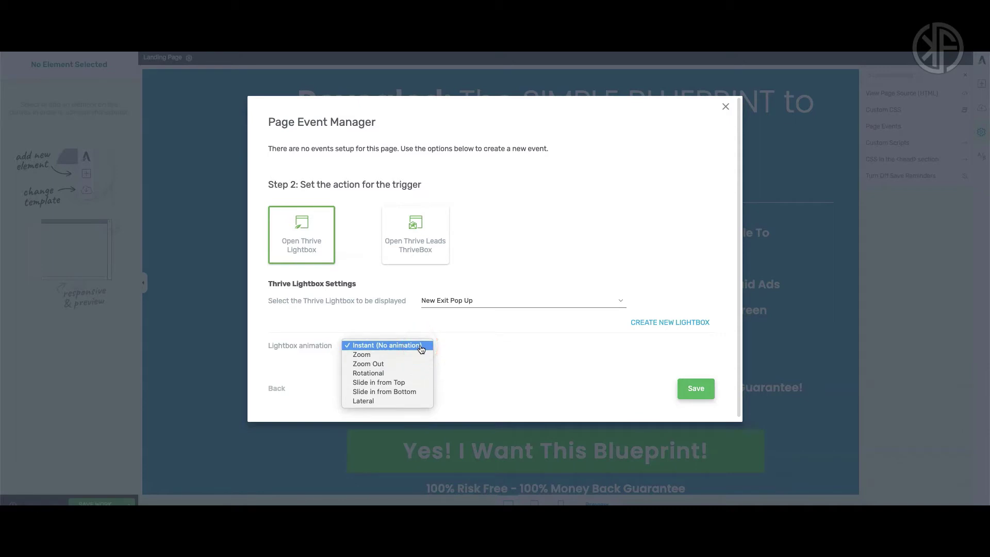
{"action": "left_click", "coordinate": [396, 355]}
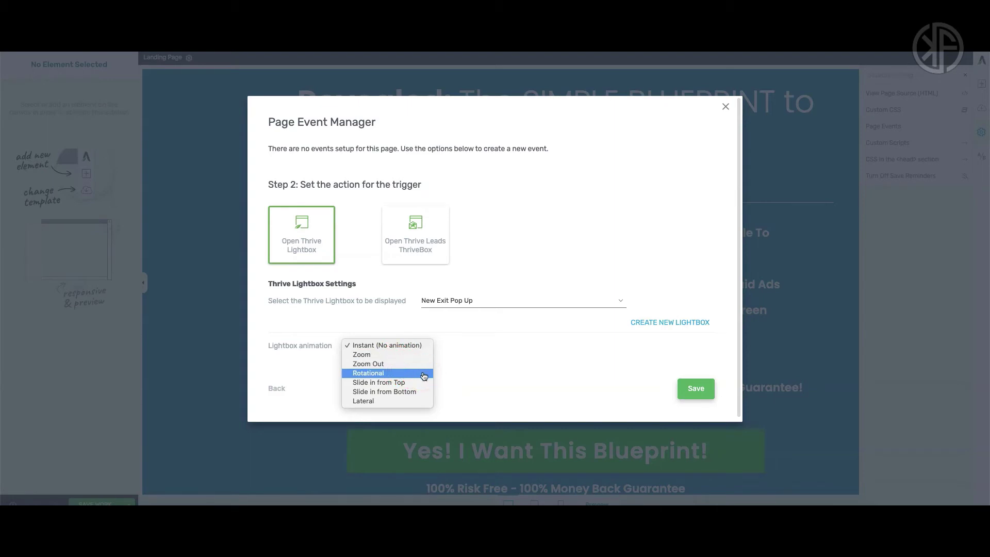
{"action": "left_click", "coordinate": [417, 393]}
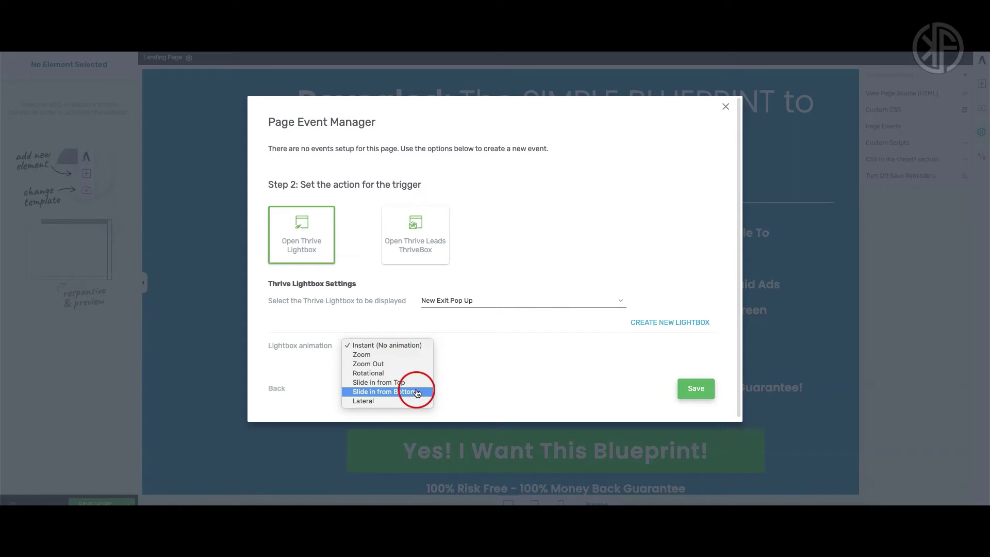
{"action": "left_click", "coordinate": [408, 345]}
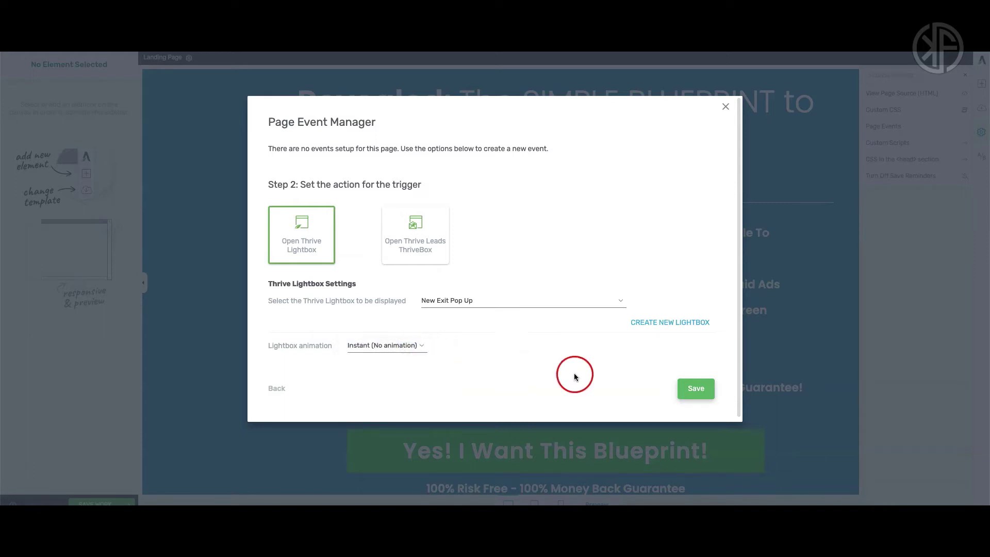
{"action": "left_click", "coordinate": [691, 390]}
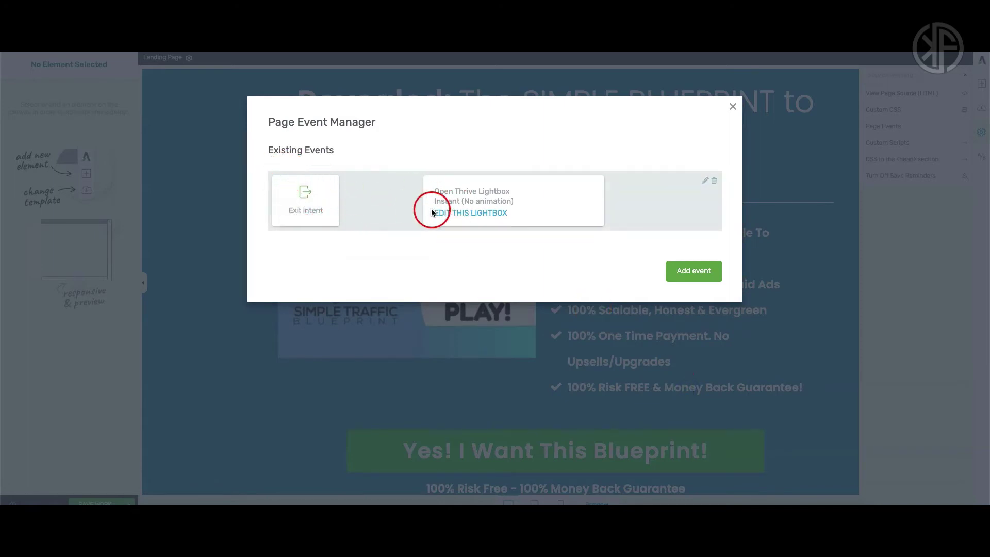
Step: Edit the lightbox, add a Text element, and type 'Wait! Leaving So Soon?'
{"action": "left_click", "coordinate": [475, 213]}
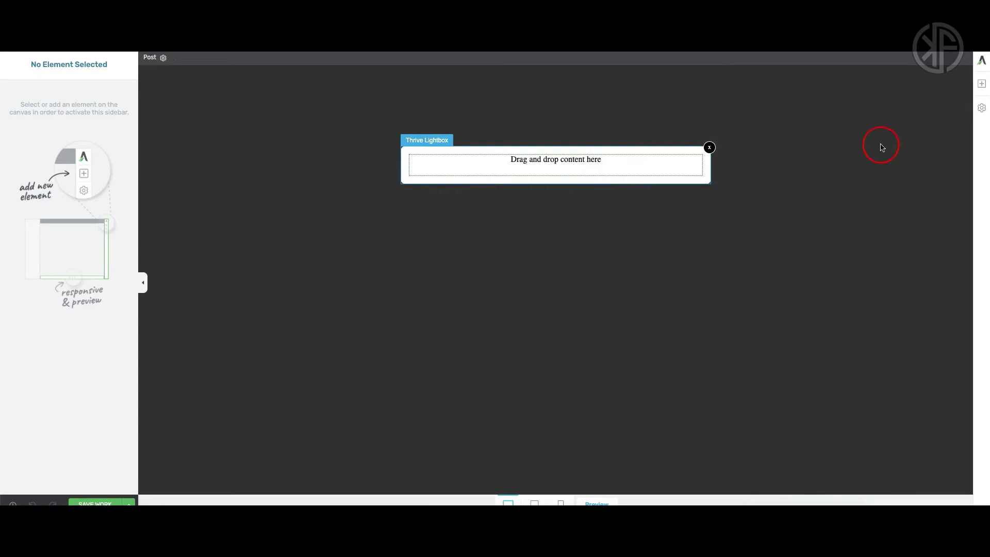
{"action": "left_click", "coordinate": [982, 85]}
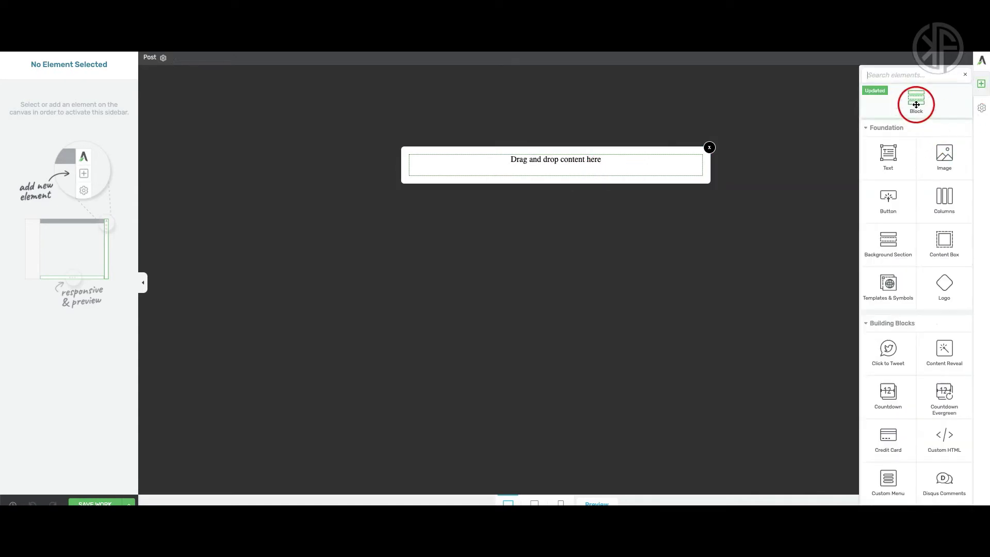
{"action": "left_click_drag", "start_coordinate": [887, 153], "coordinate": [605, 160]}
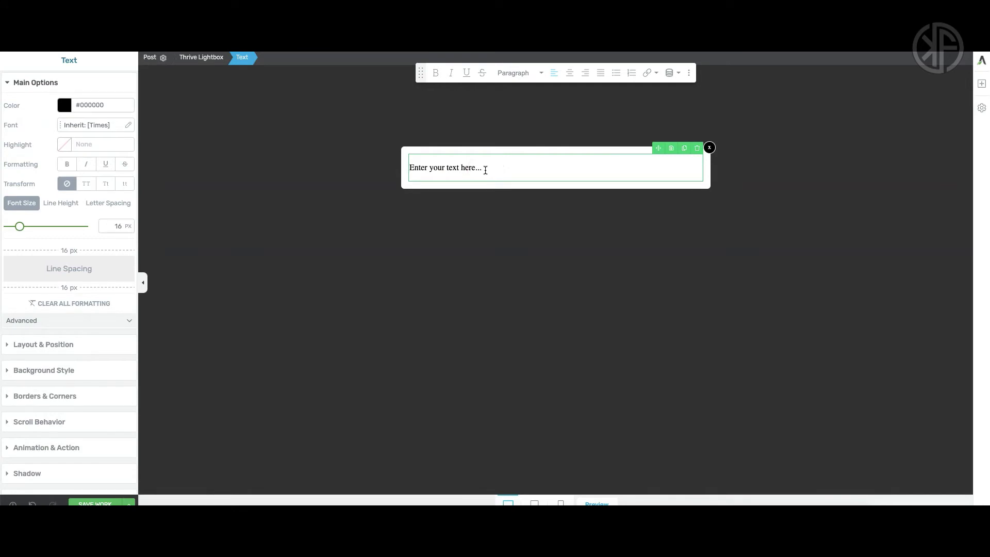
{"action": "left_click", "coordinate": [448, 168]}
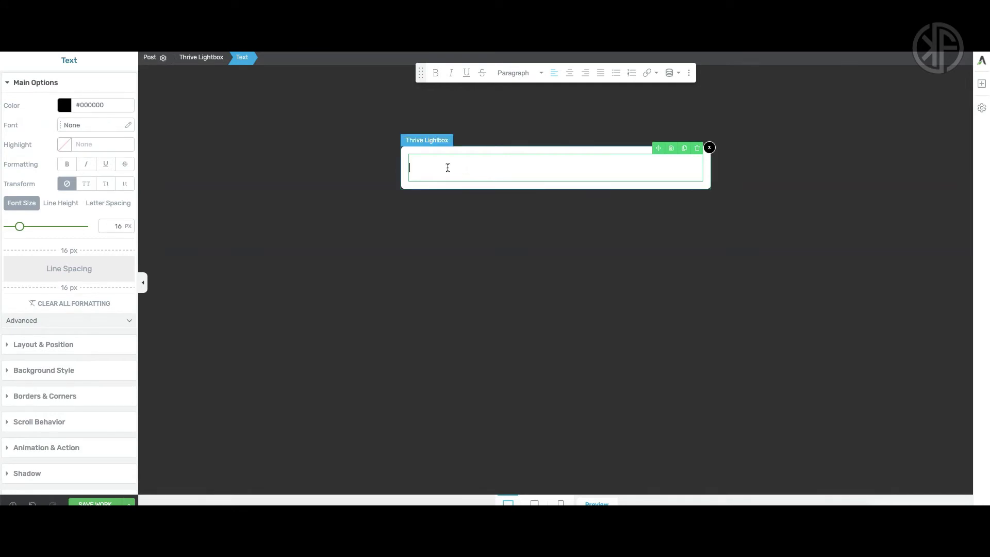
{"action": "type", "text": "Wait! Leaving So Soon?"}
Step: Give the heading the Lato font from Google Fonts and centre-align it
{"action": "triple_click", "coordinate": [471, 167]}
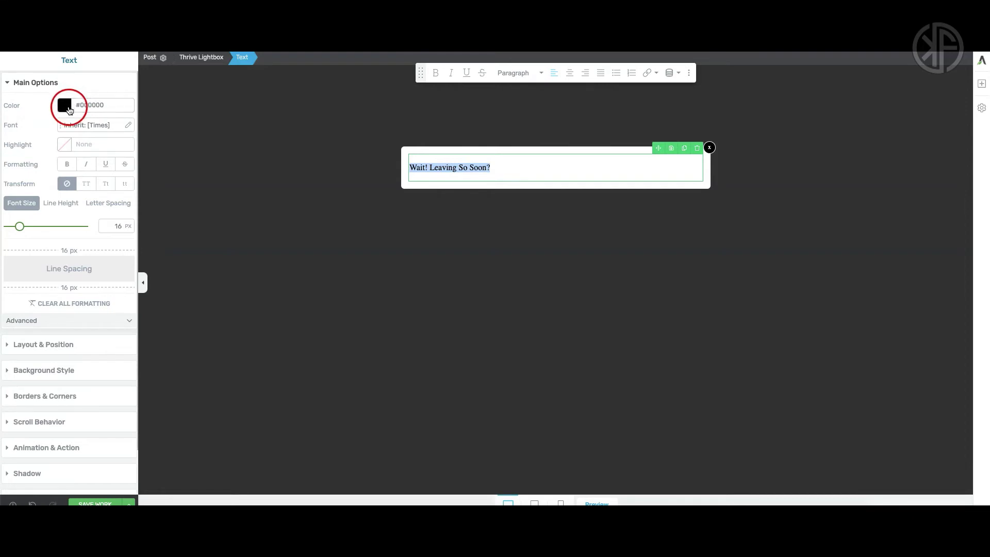
{"action": "left_click", "coordinate": [86, 124]}
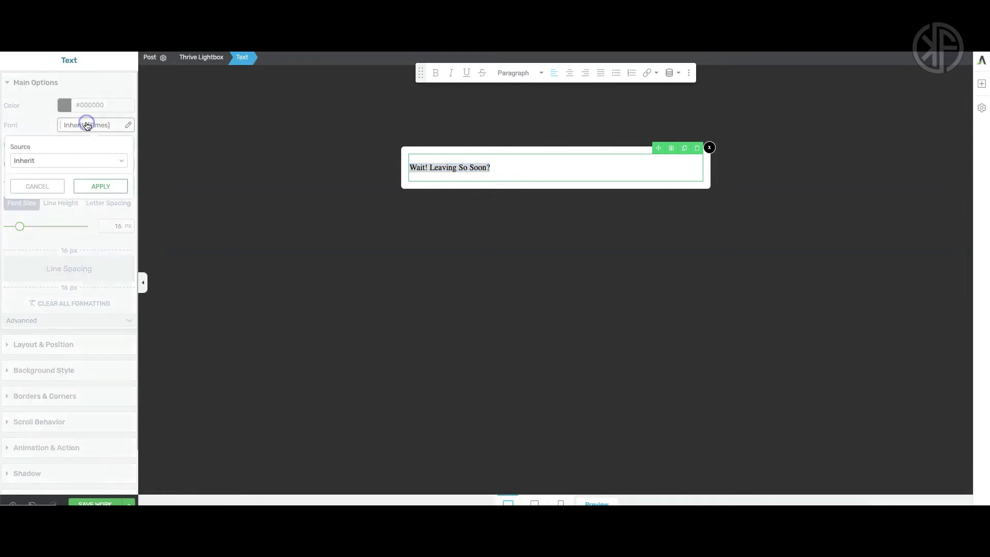
{"action": "left_click", "coordinate": [70, 158]}
{"action": "left_click", "coordinate": [67, 141]}
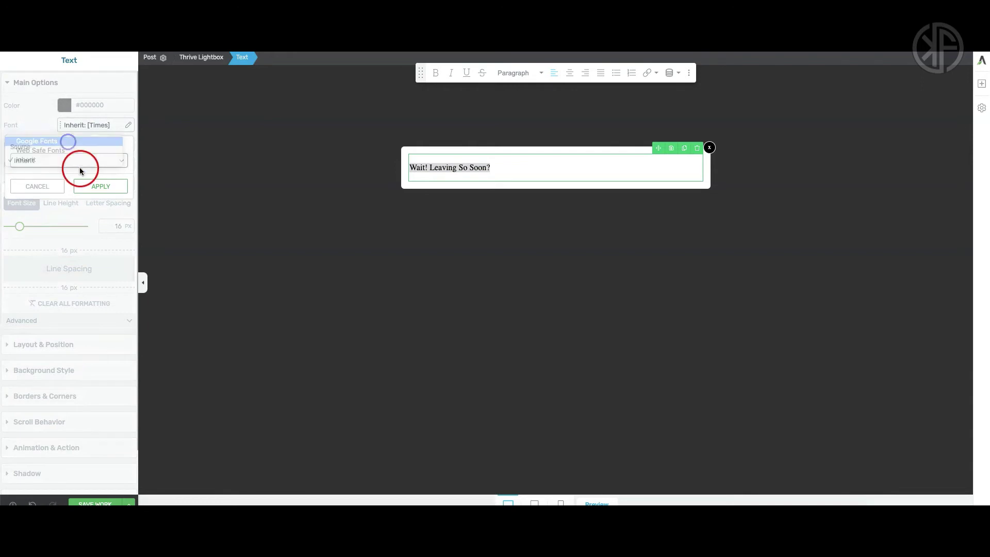
{"action": "left_click", "coordinate": [78, 197]}
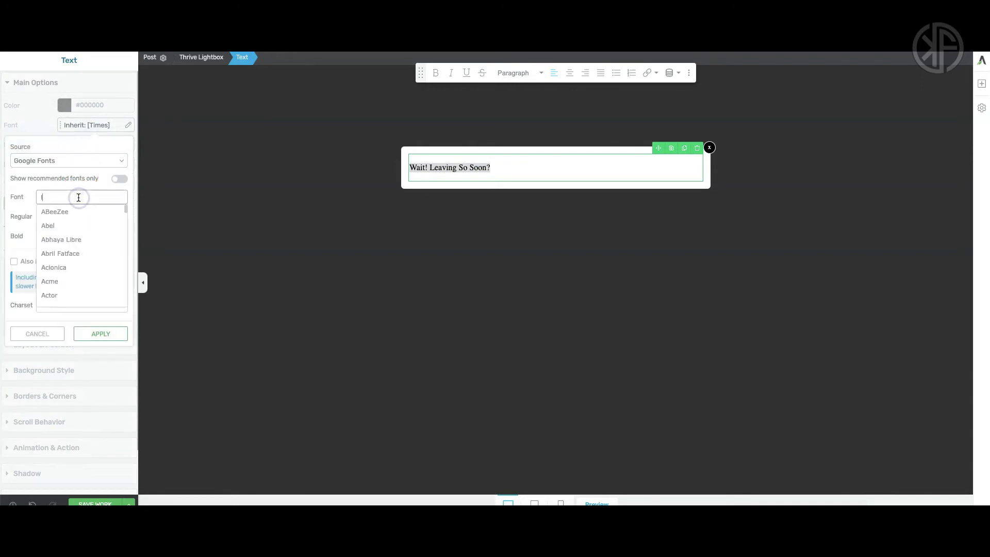
{"action": "type", "text": "lato"}
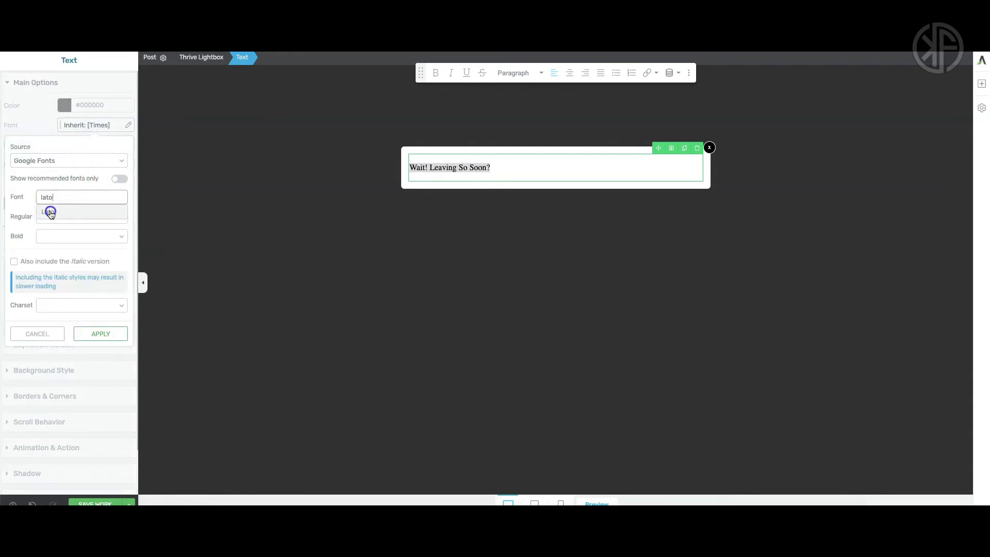
{"action": "left_click", "coordinate": [48, 212]}
{"action": "left_click", "coordinate": [103, 333]}
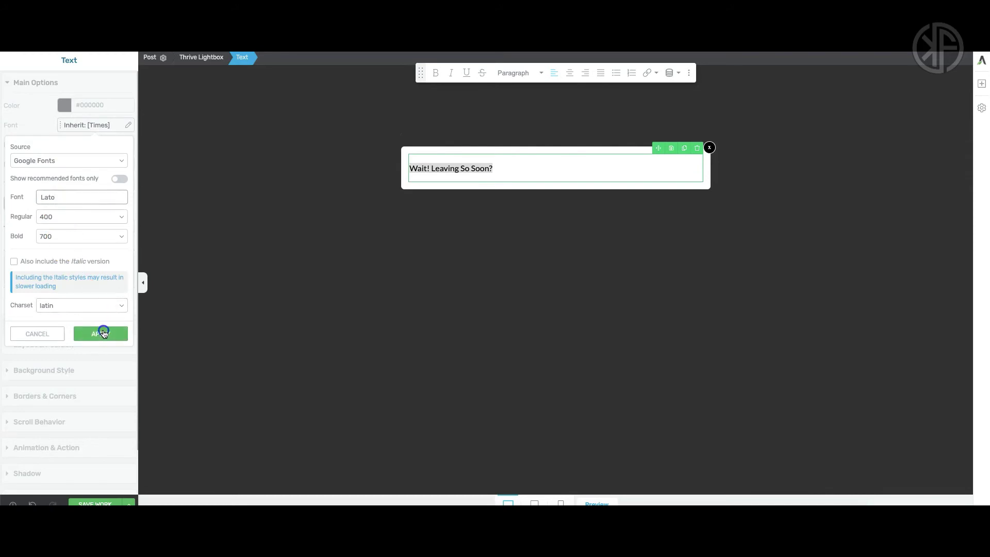
{"action": "left_click", "coordinate": [143, 282]}
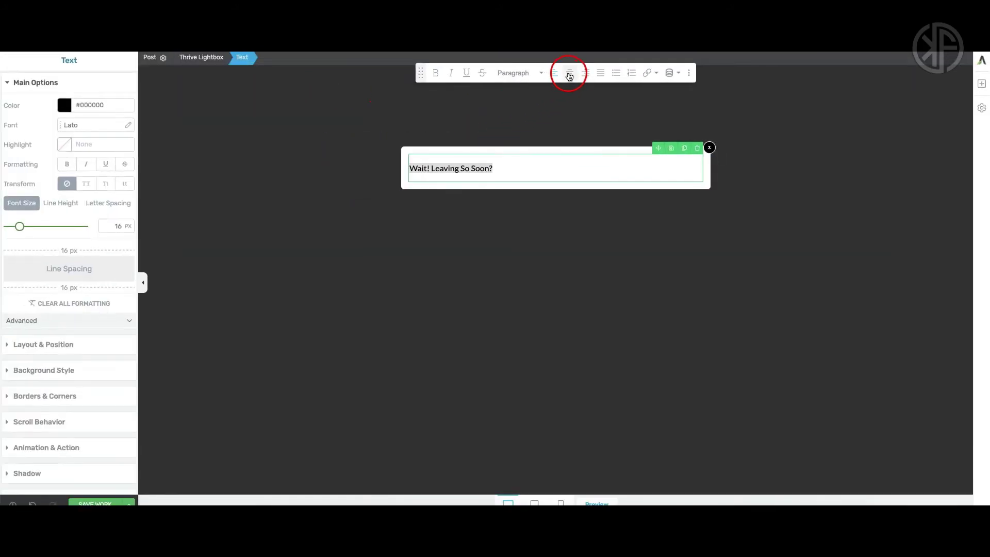
{"action": "left_click", "coordinate": [569, 75]}
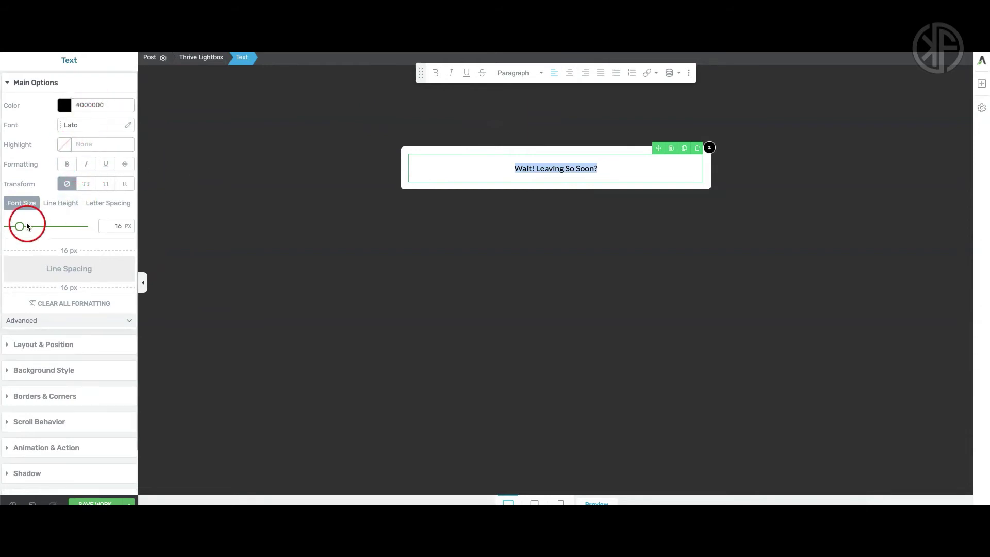
Step: Make the heading 35 px and bold, and remove its right padding
{"action": "left_click_drag", "start_coordinate": [27, 226], "coordinate": [34, 228]}
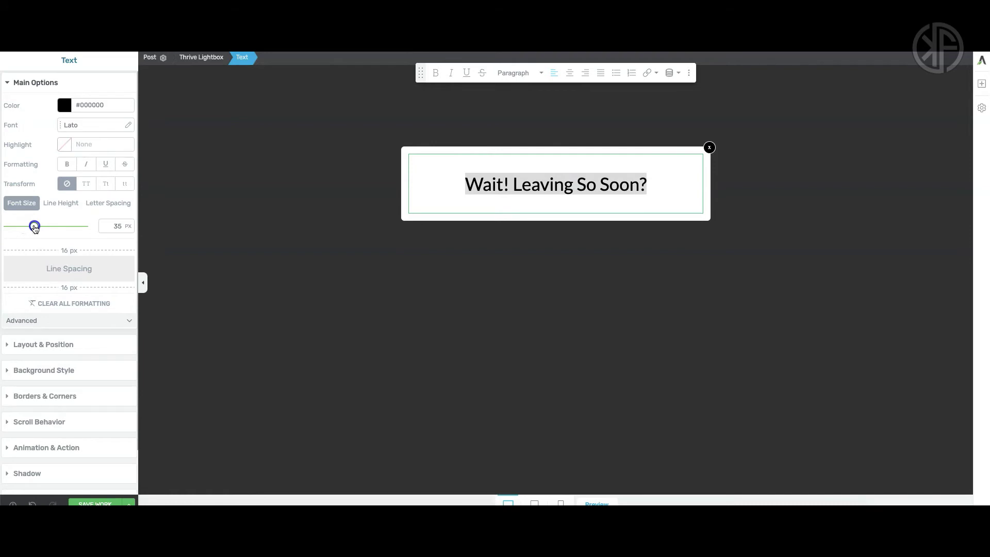
{"action": "left_click", "coordinate": [356, 137]}
{"action": "left_click", "coordinate": [433, 73]}
{"action": "left_click", "coordinate": [440, 198]}
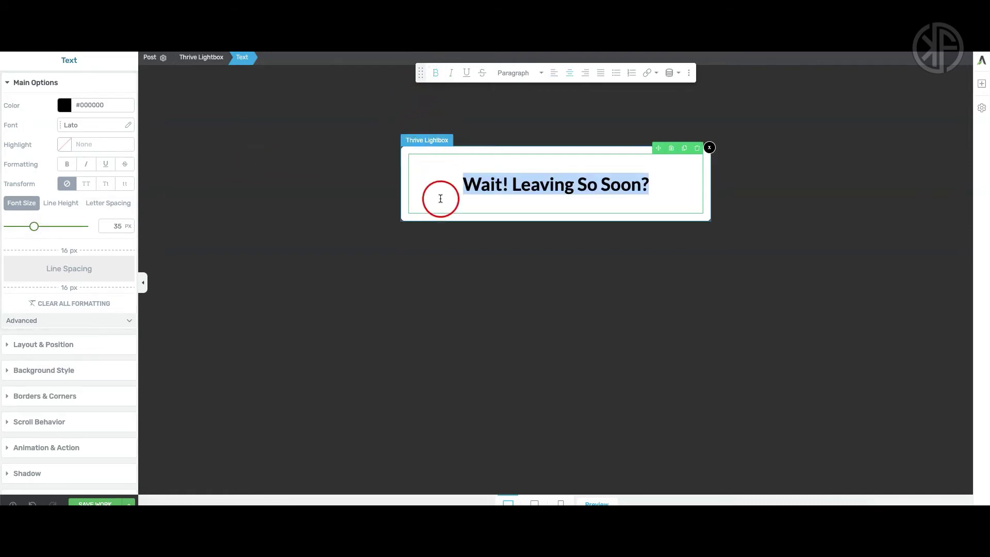
{"action": "left_click", "coordinate": [52, 344]}
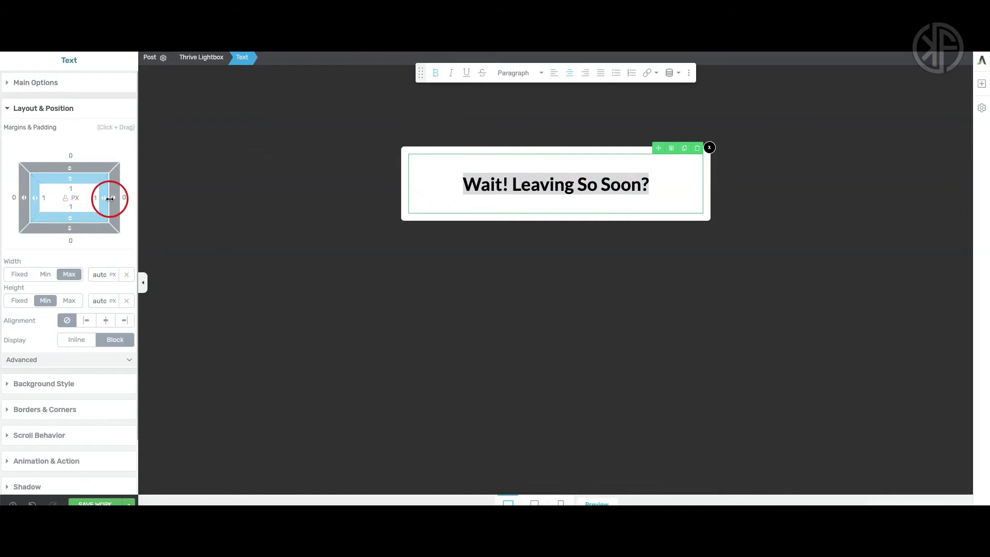
{"action": "left_click_drag", "start_coordinate": [110, 198], "coordinate": [115, 199]}
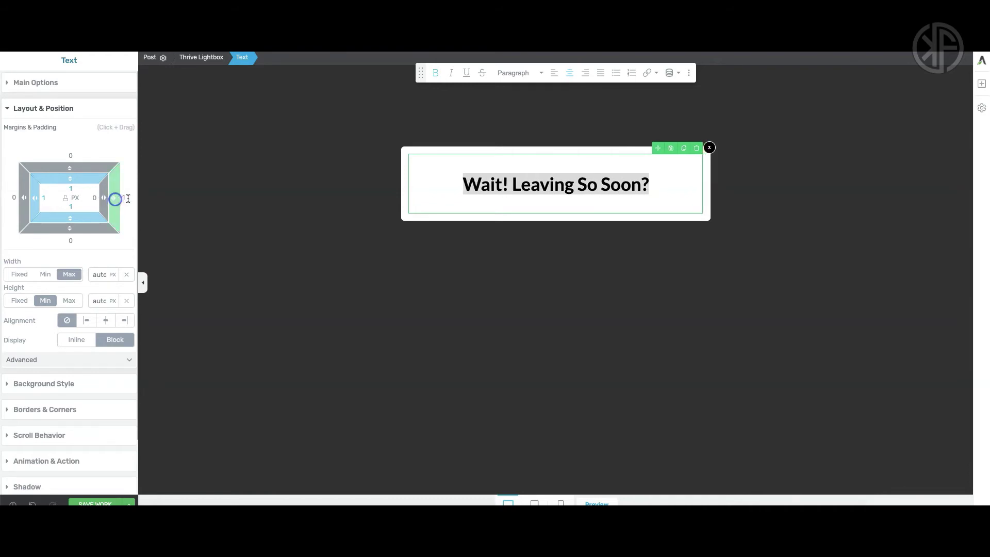
{"action": "left_click", "coordinate": [123, 198]}
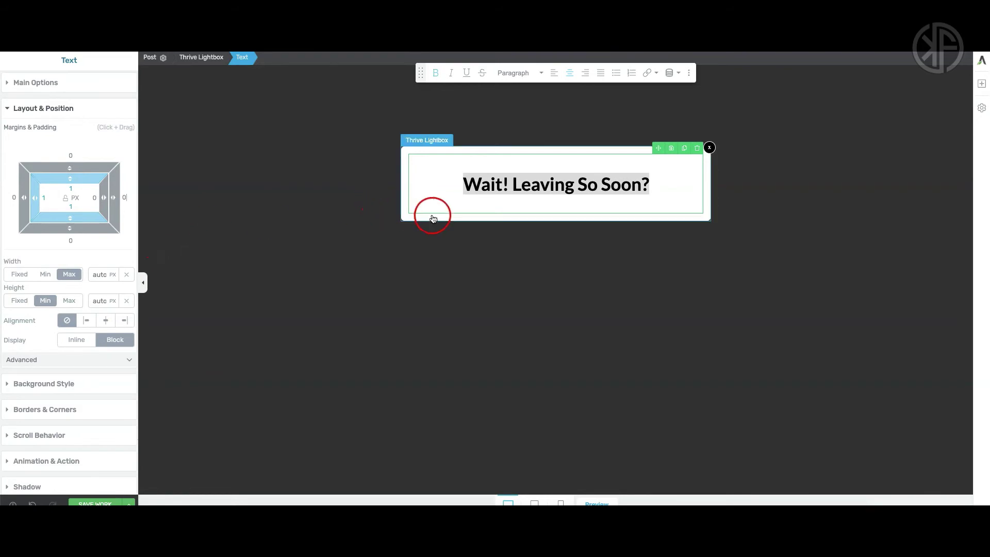
{"action": "left_click", "coordinate": [430, 206]}
Step: Add an Image element to the lightbox below the heading
{"action": "left_click", "coordinate": [510, 217]}
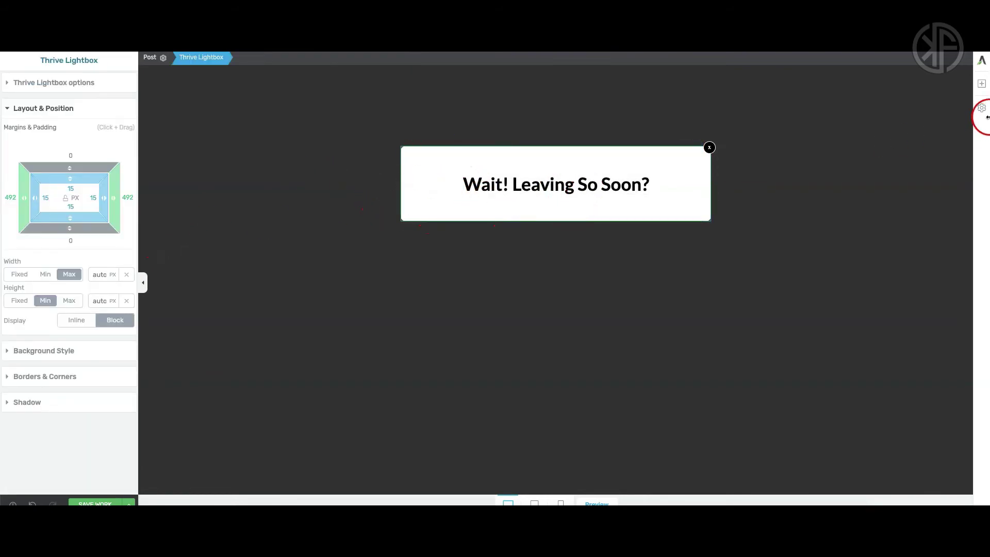
{"action": "left_click", "coordinate": [982, 85]}
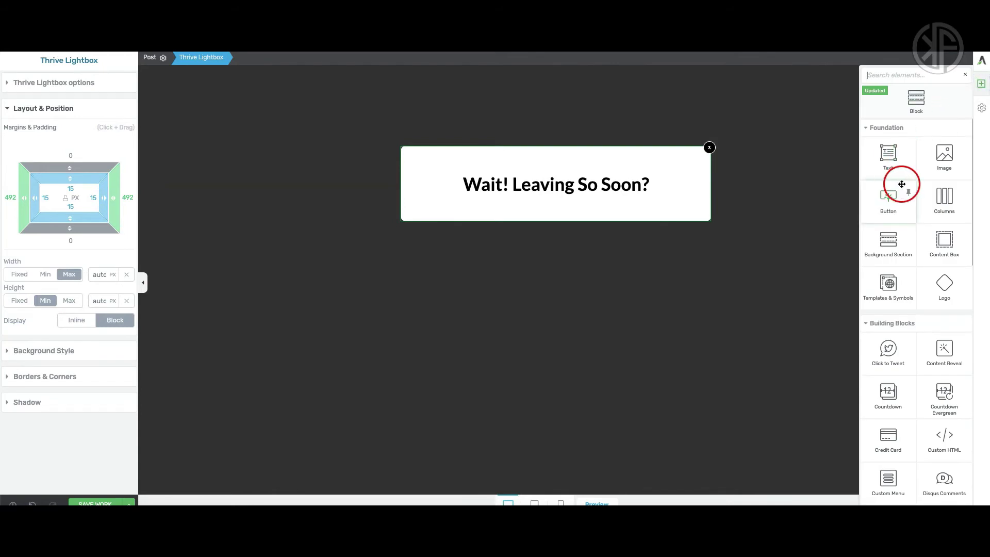
{"action": "left_click_drag", "start_coordinate": [917, 164], "coordinate": [587, 208]}
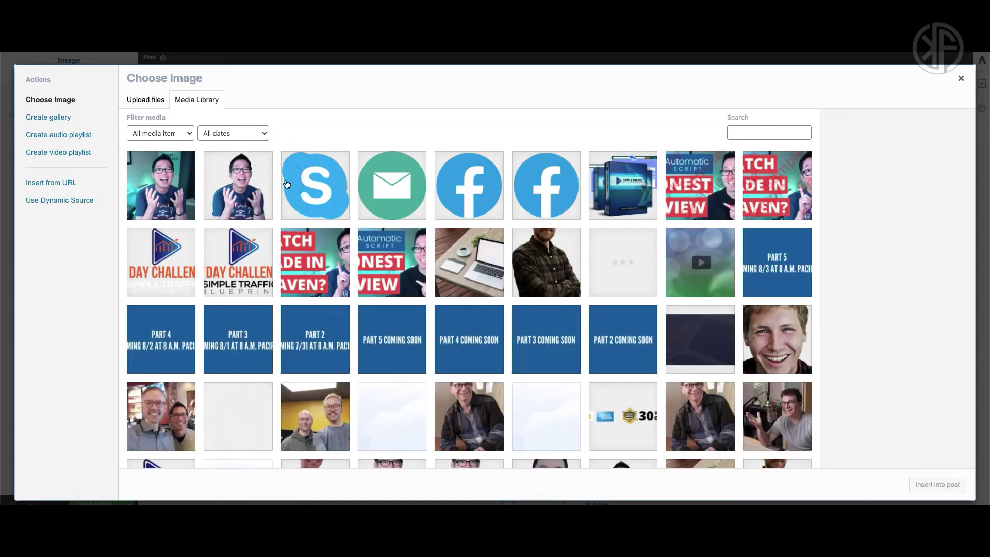
Step: Pick 5.png from the media library, clear its title, and insert it
{"action": "left_click", "coordinate": [242, 181]}
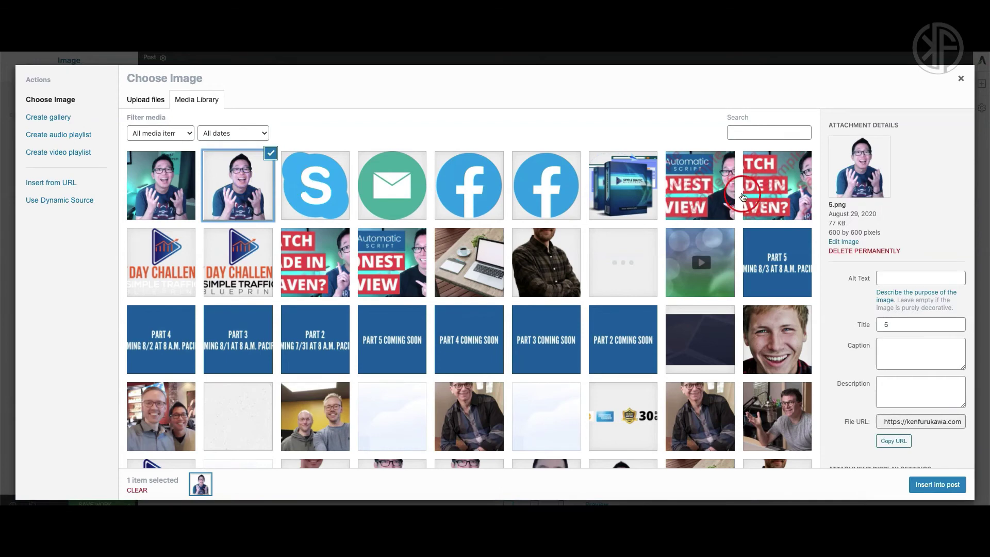
{"action": "left_click", "coordinate": [894, 326]}
{"action": "double_click", "coordinate": [911, 324]}
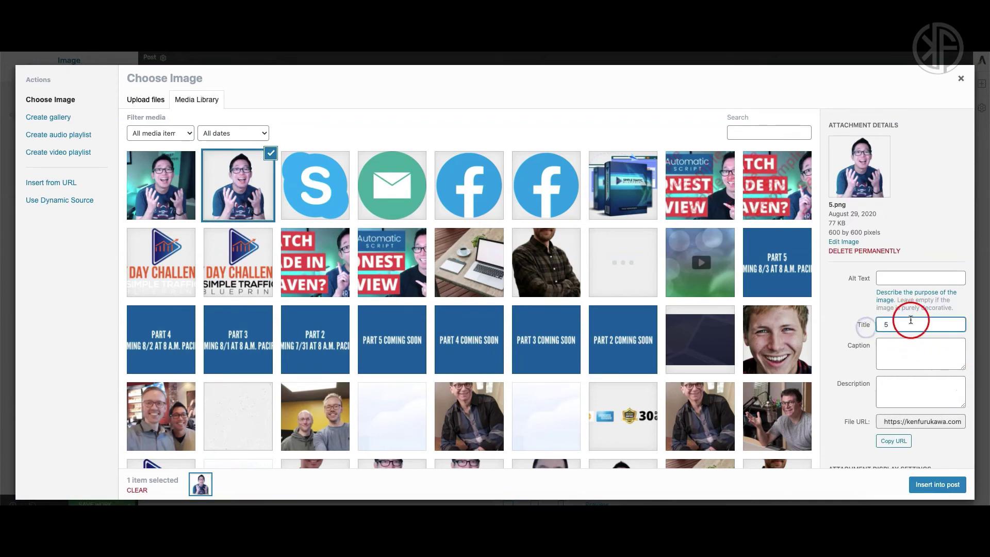
{"action": "left_click", "coordinate": [937, 484]}
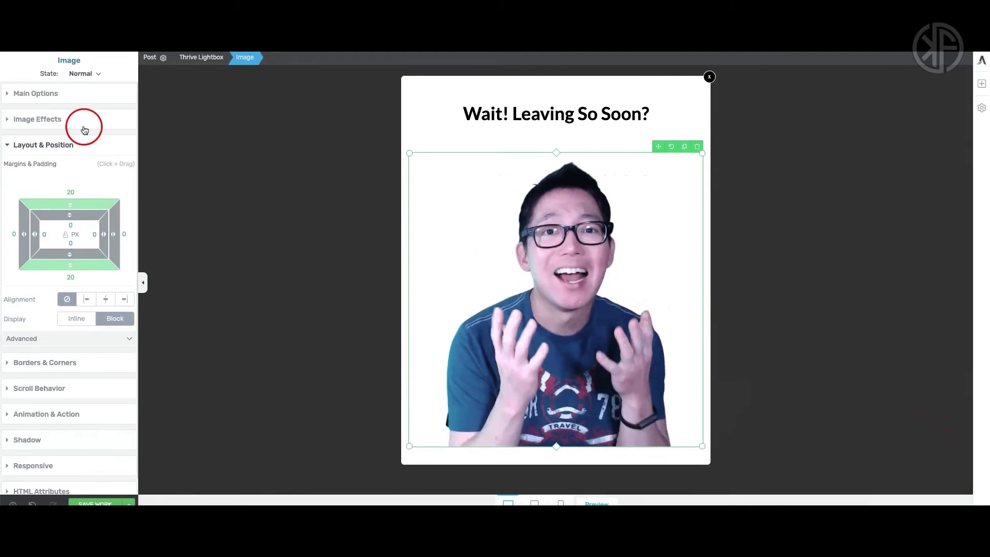
Step: Shrink the photo to 272 px wide and centre it in the lightbox
{"action": "left_click", "coordinate": [12, 93]}
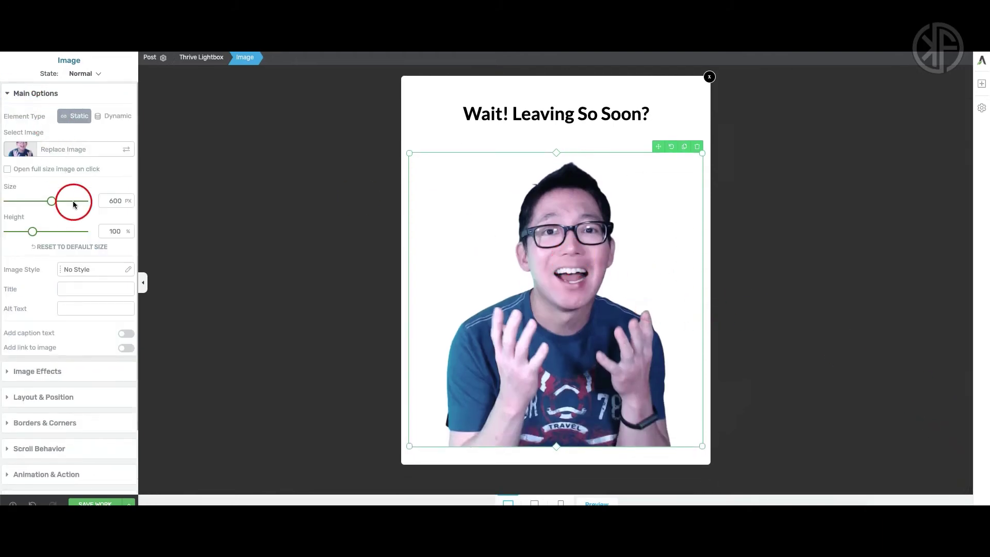
{"action": "mouse_move", "coordinate": [34, 233]}
{"action": "left_mouse_down"}
{"action": "mouse_move", "coordinate": [444, 205]}
{"action": "mouse_move", "coordinate": [201, 200]}
{"action": "mouse_move", "coordinate": [36, 234]}
{"action": "left_mouse_up"}
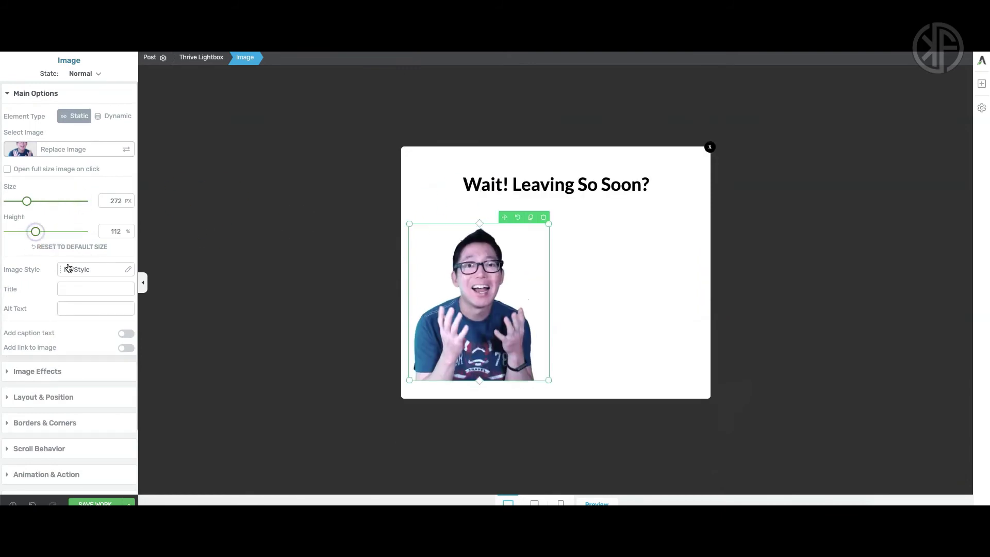
{"action": "left_click", "coordinate": [41, 396]}
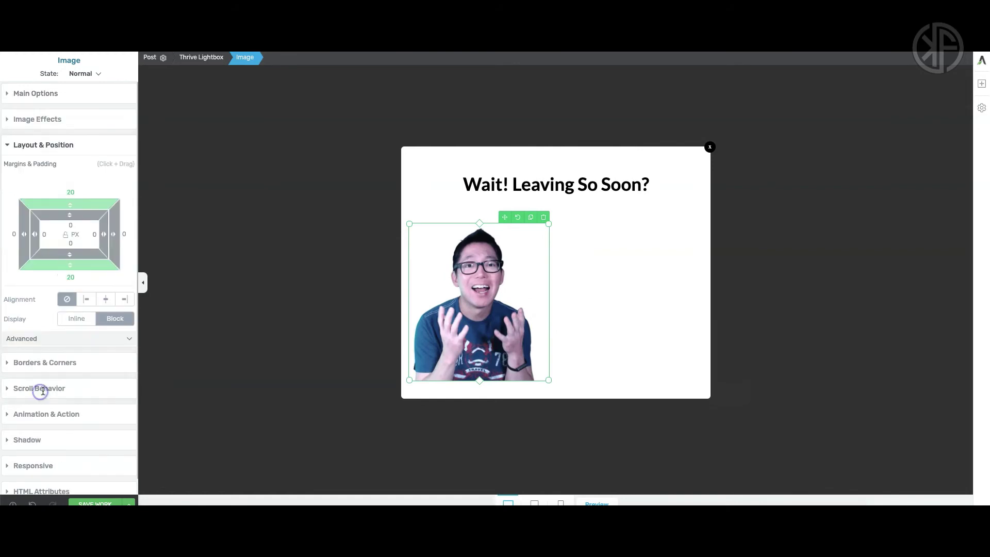
{"action": "left_click", "coordinate": [106, 299]}
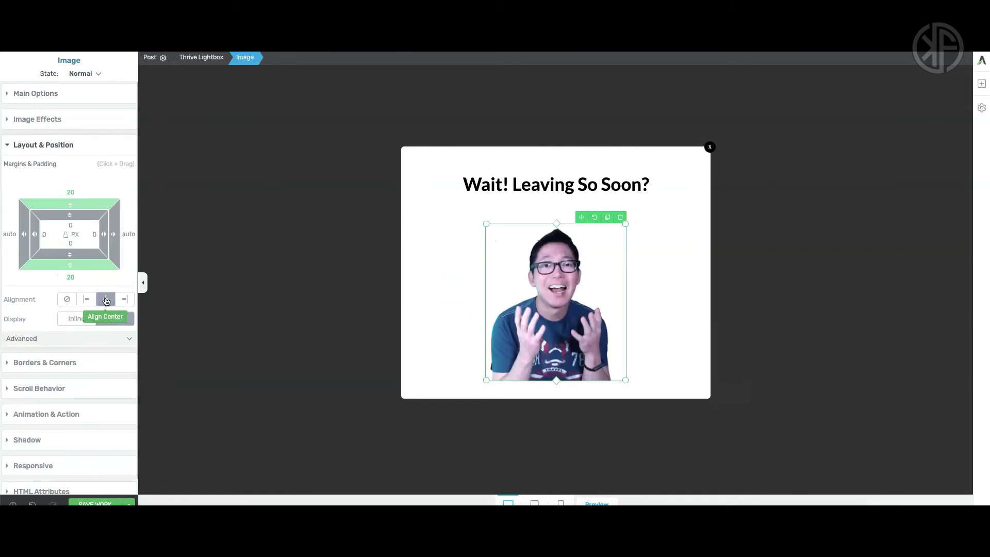
Step: Reduce the photo's top margin so it sits closer to the heading
{"action": "left_click", "coordinate": [686, 268]}
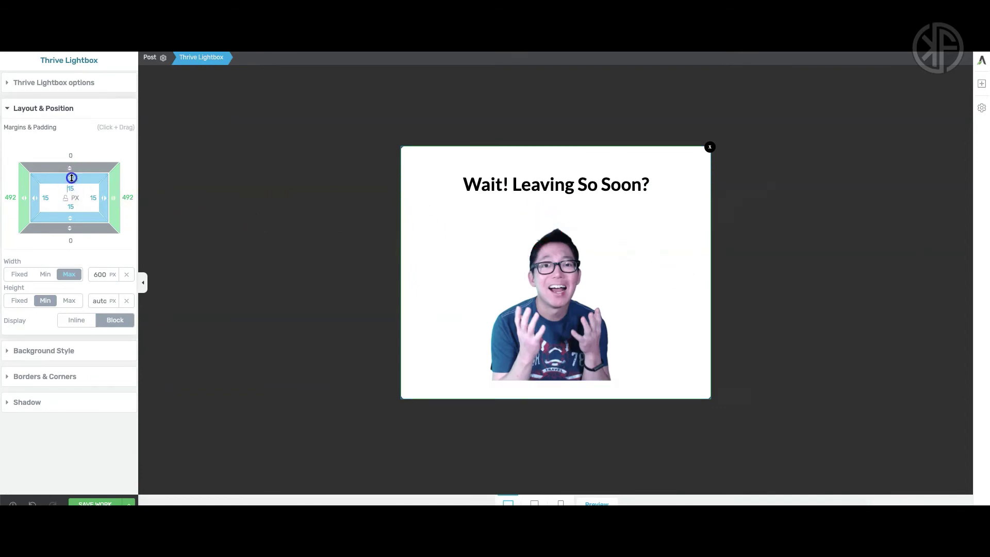
{"action": "left_click", "coordinate": [561, 259]}
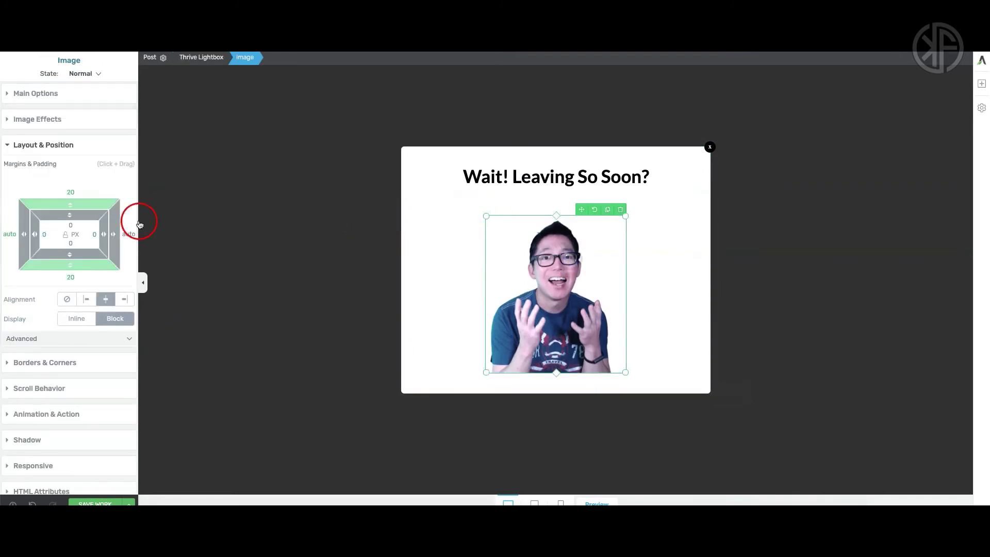
{"action": "left_click_drag", "start_coordinate": [69, 202], "coordinate": [77, 234]}
{"action": "left_click", "coordinate": [674, 331]}
{"action": "left_click", "coordinate": [673, 284]}
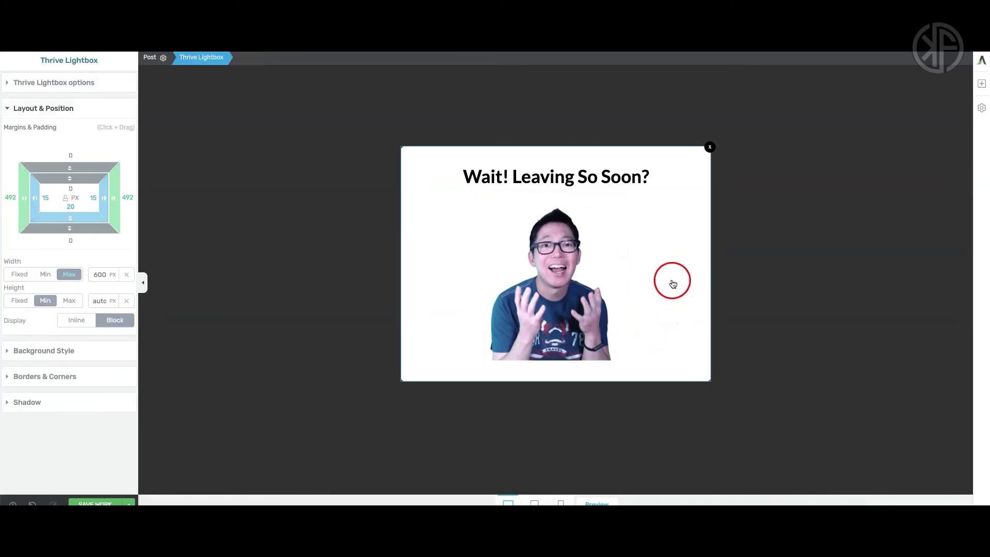
Step: Add a Lead Generation element below the photo using the single-line email opt-in template
{"action": "left_click", "coordinate": [982, 108]}
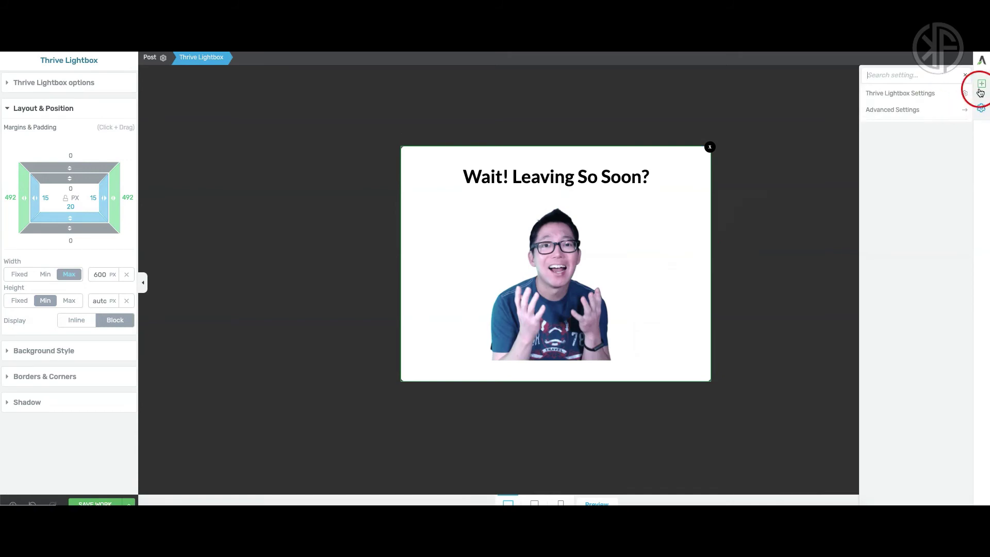
{"action": "left_click", "coordinate": [981, 89]}
{"action": "left_click", "coordinate": [912, 76]}
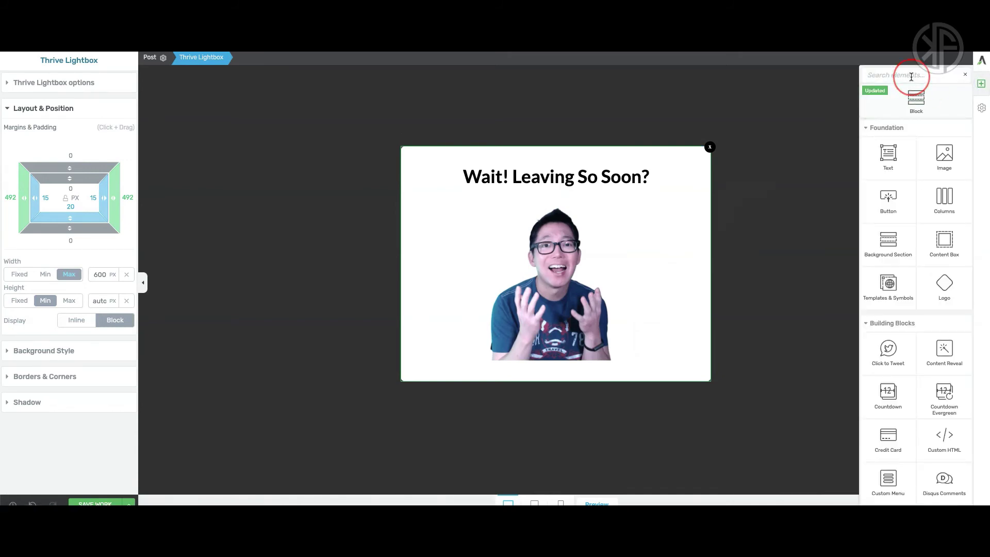
{"action": "type", "text": "lea"}
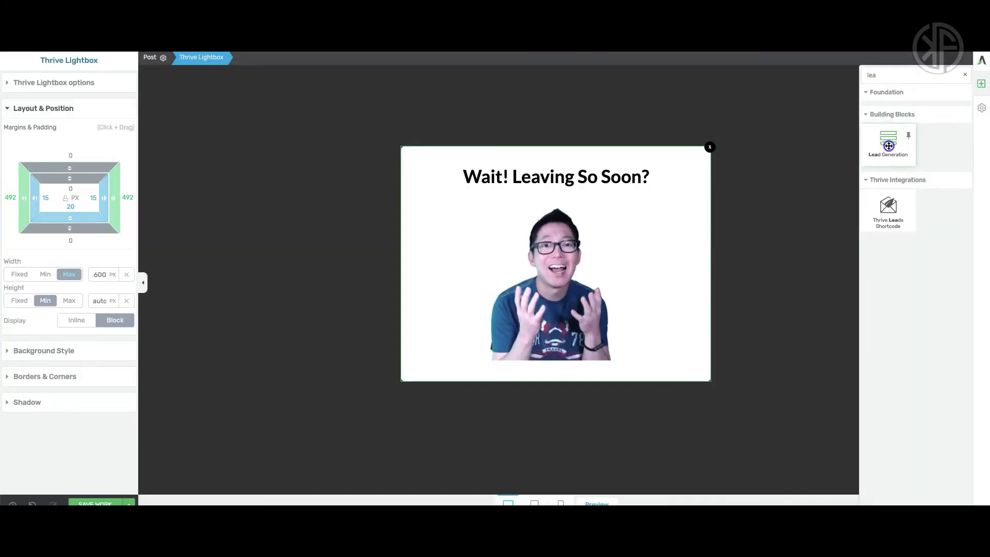
{"action": "left_click_drag", "start_coordinate": [889, 146], "coordinate": [589, 367]}
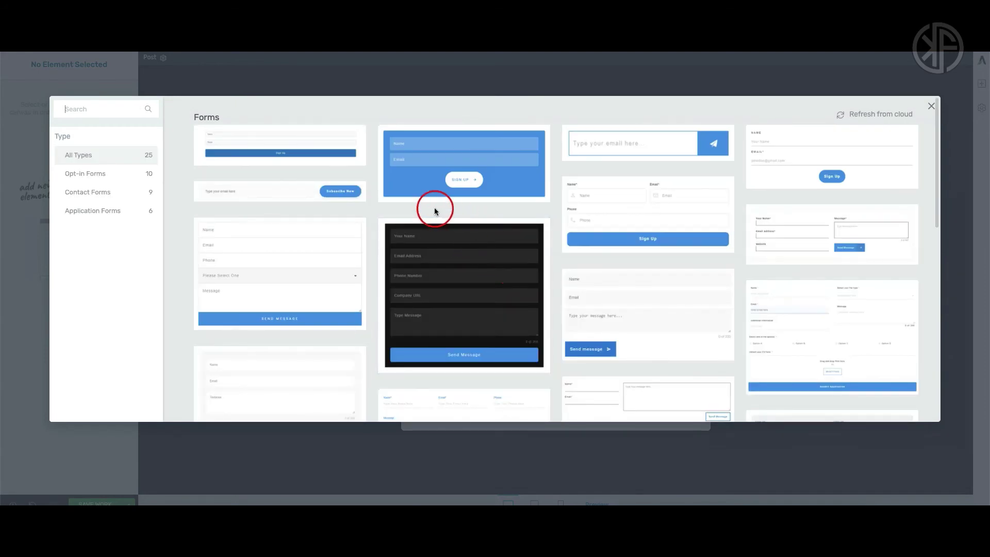
{"action": "left_click", "coordinate": [614, 148]}
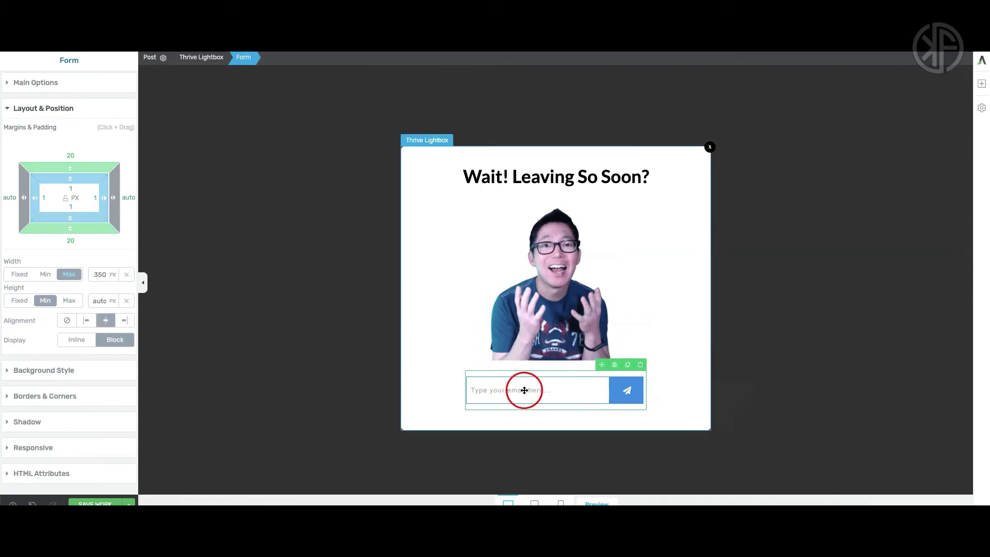
Step: Connect the opt-in form to ActiveCampaign with Master Contact List as the mailing list
{"action": "left_click", "coordinate": [558, 401]}
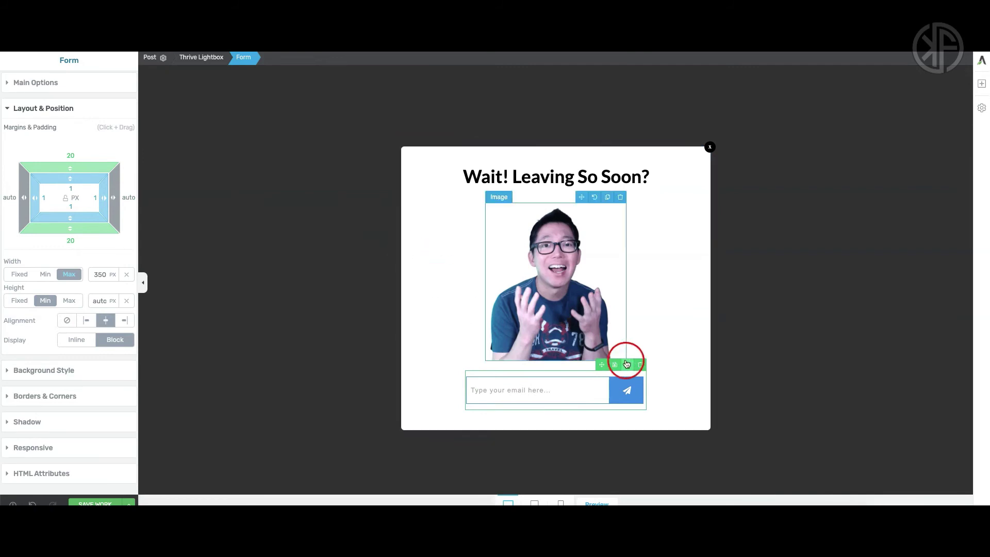
{"action": "left_click", "coordinate": [53, 82]}
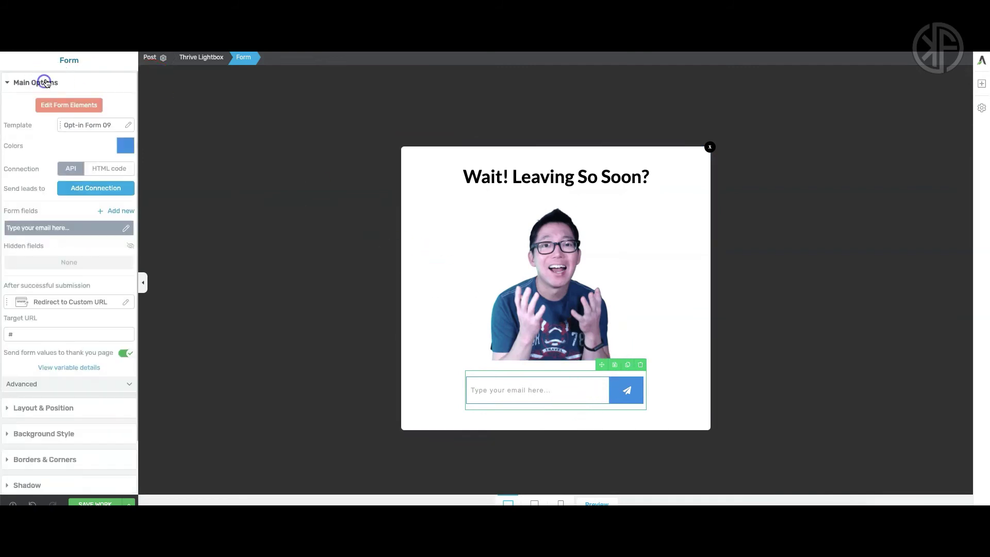
{"action": "left_click", "coordinate": [61, 105]}
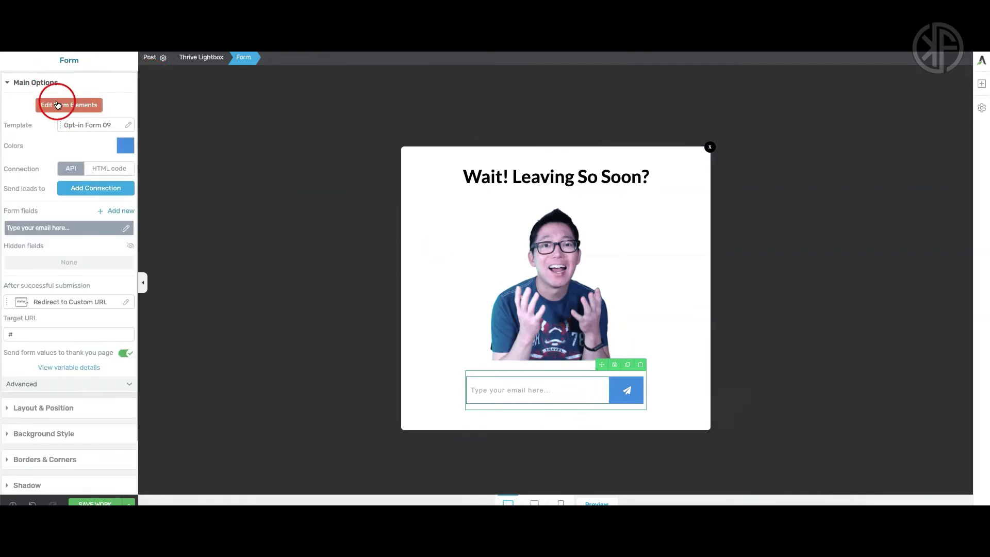
{"action": "left_click", "coordinate": [102, 189]}
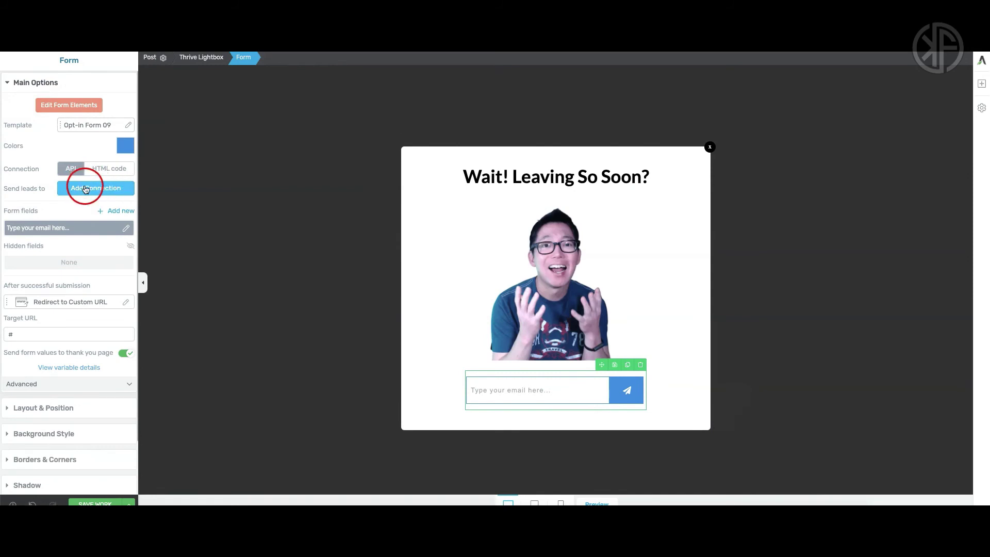
{"action": "left_click", "coordinate": [96, 190]}
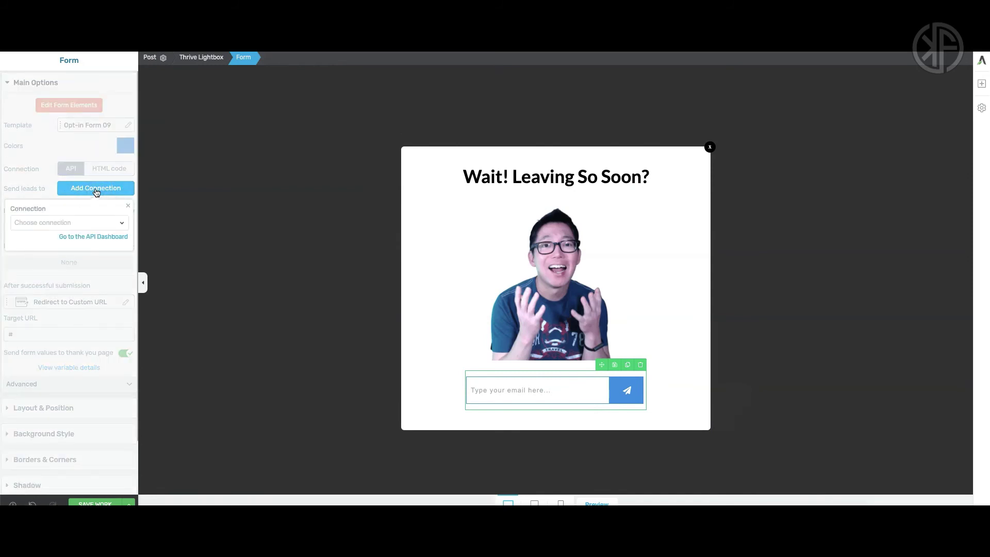
{"action": "left_click", "coordinate": [94, 238]}
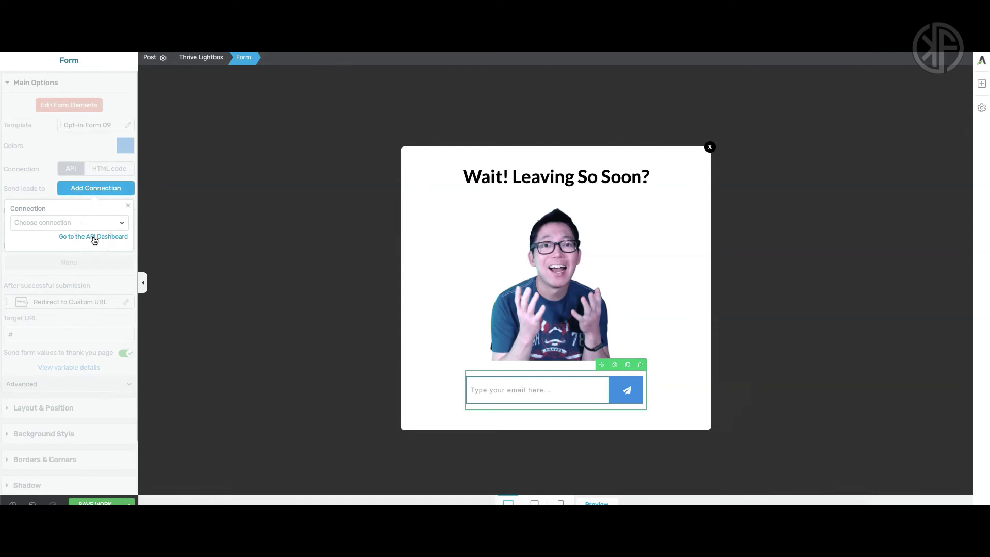
{"action": "left_click", "coordinate": [121, 214]}
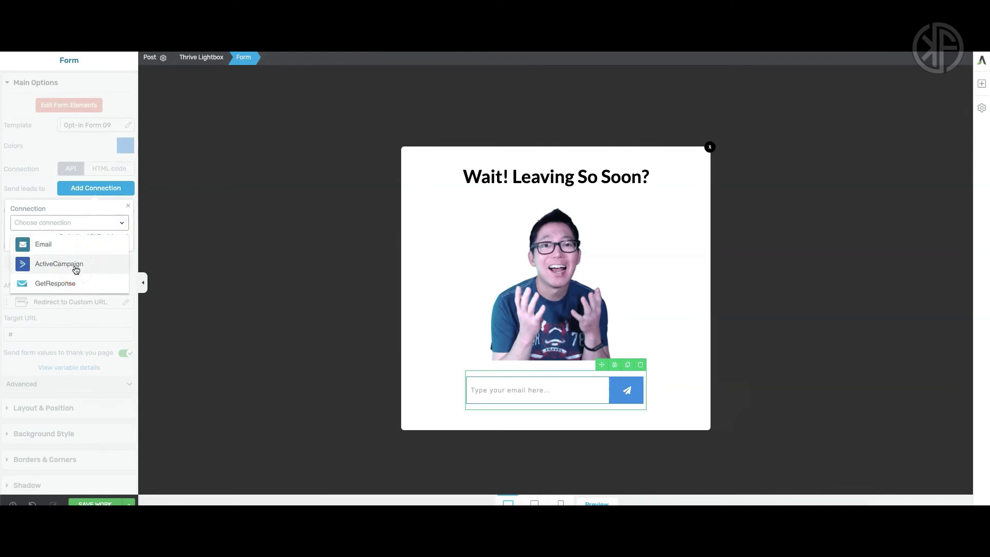
{"action": "left_click", "coordinate": [76, 267]}
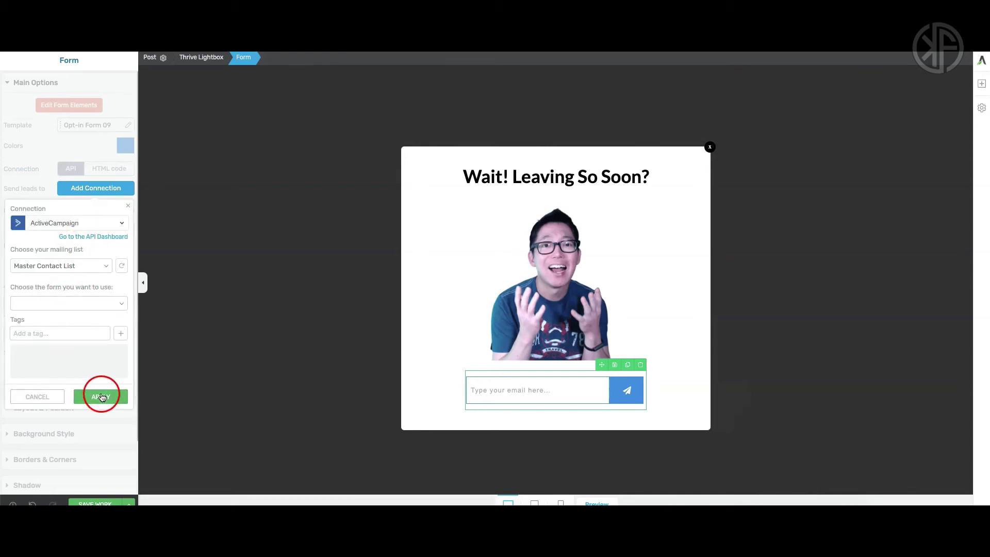
{"action": "left_click", "coordinate": [108, 266]}
{"action": "left_click", "coordinate": [107, 265]}
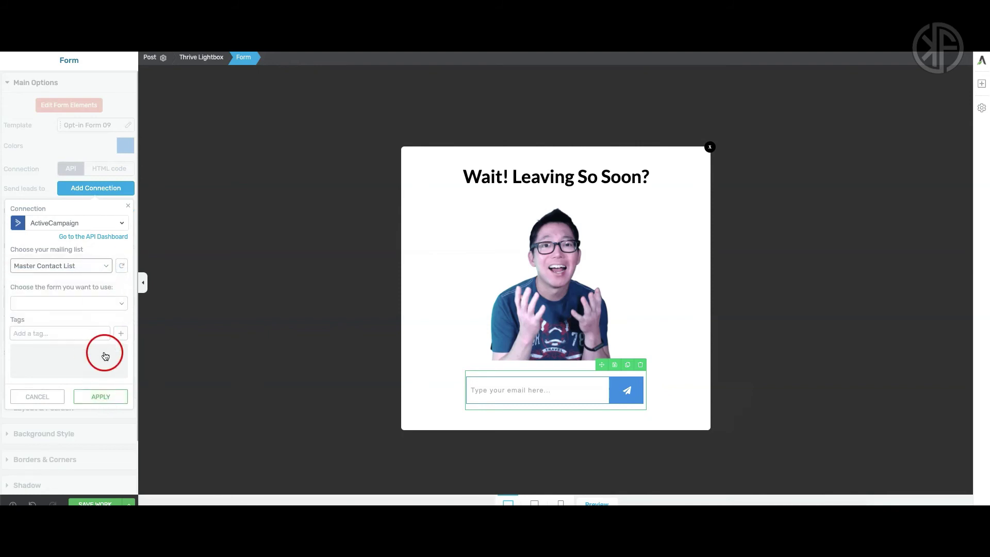
{"action": "left_click", "coordinate": [107, 397]}
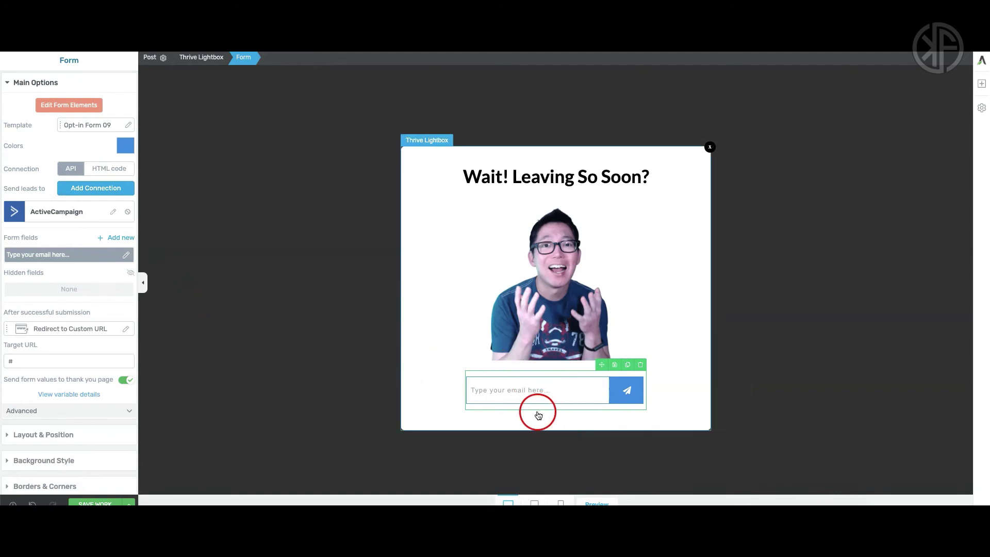
Step: Add a GDPR Checkbox field under the email field and save the lightbox
{"action": "left_click", "coordinate": [125, 238]}
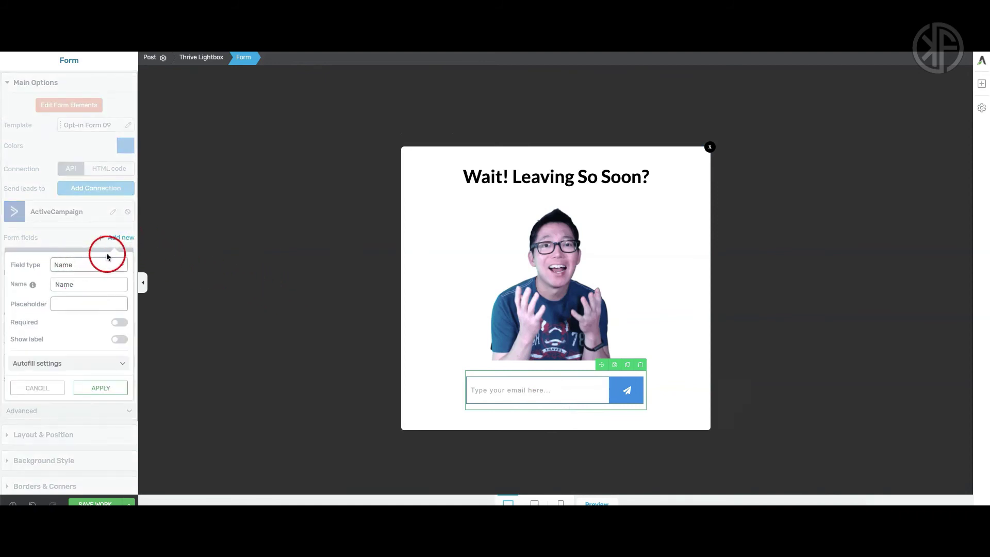
{"action": "left_click", "coordinate": [120, 265]}
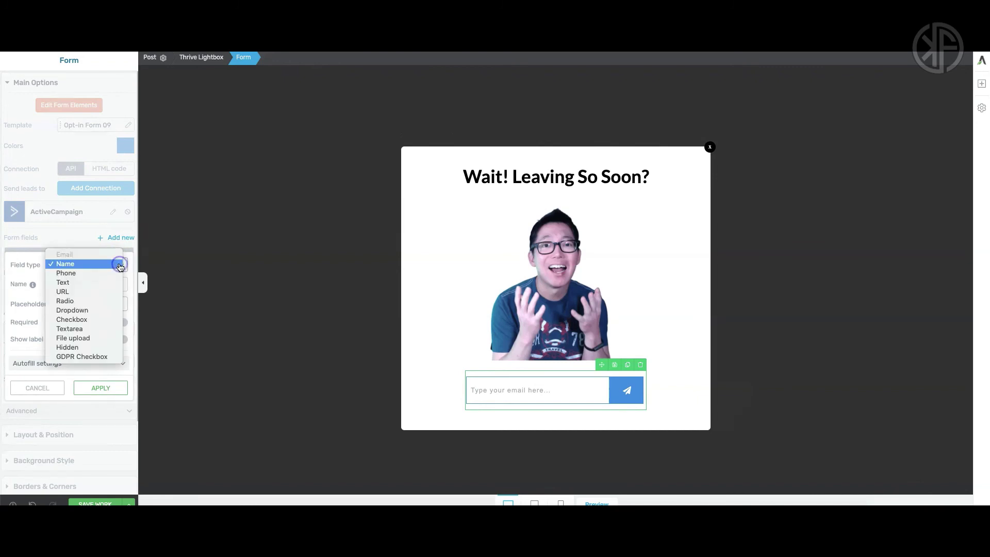
{"action": "left_click", "coordinate": [94, 357]}
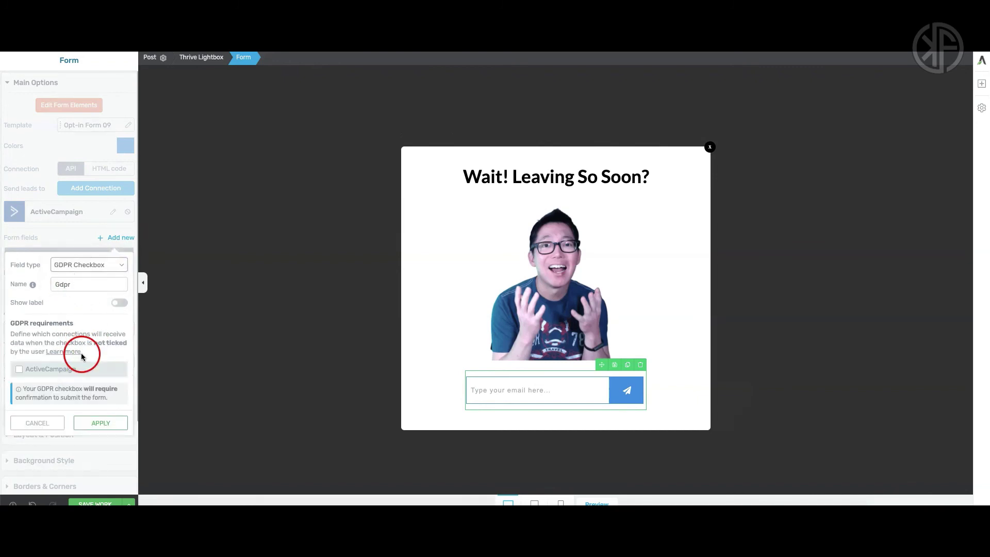
{"action": "left_click", "coordinate": [101, 424]}
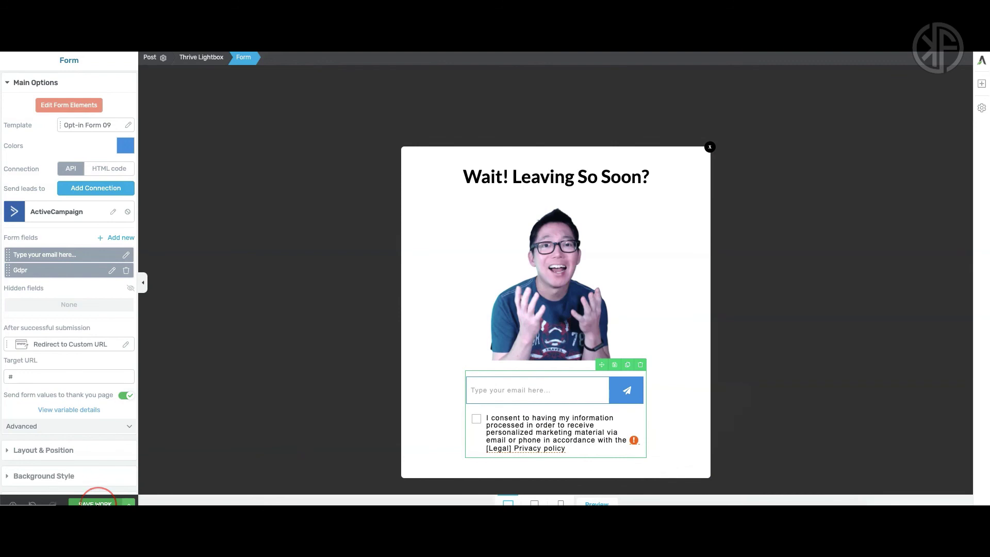
{"action": "left_click", "coordinate": [95, 503]}
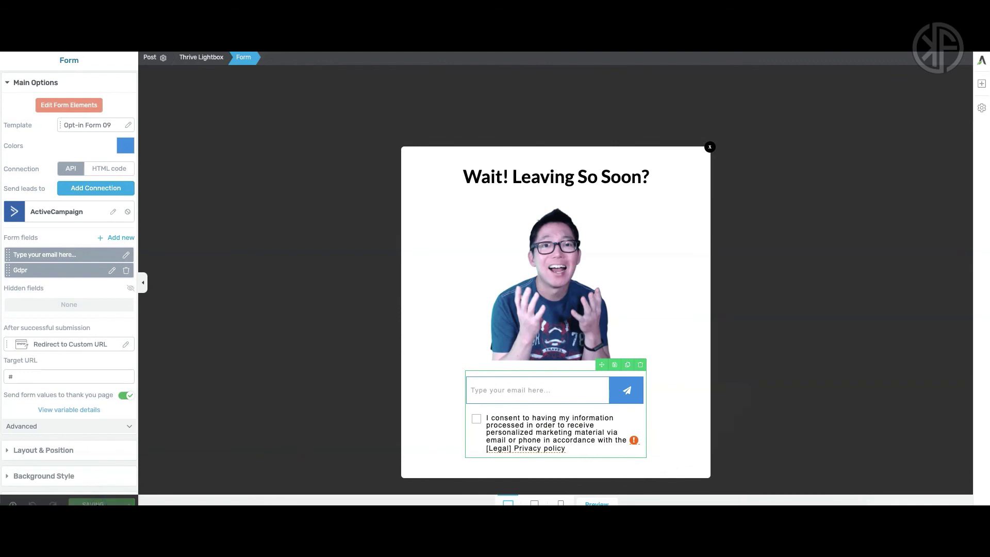
{"action": "left_click", "coordinate": [310, 137]}
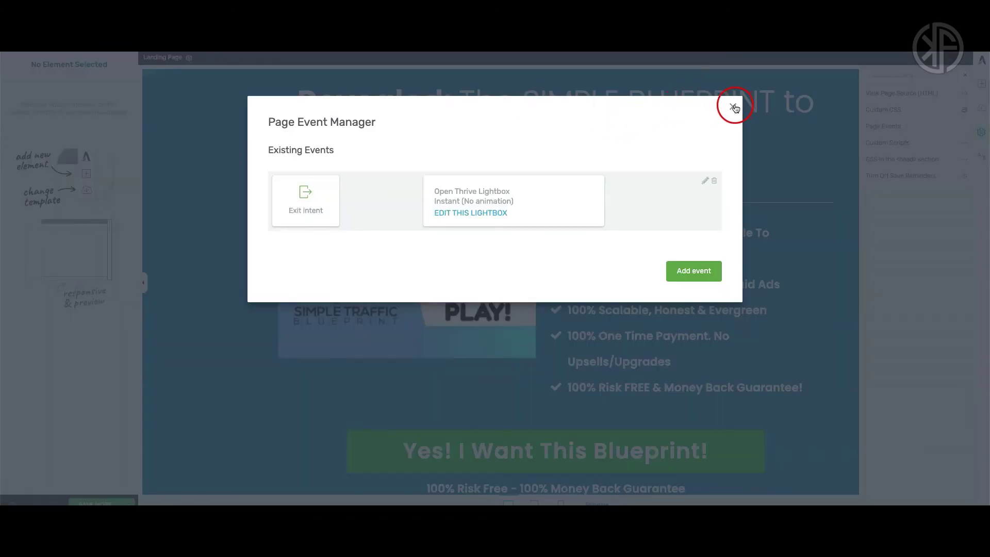
Step: Leave the Page Event Manager, save the landing page and open its live preview
{"action": "left_click", "coordinate": [734, 107]}
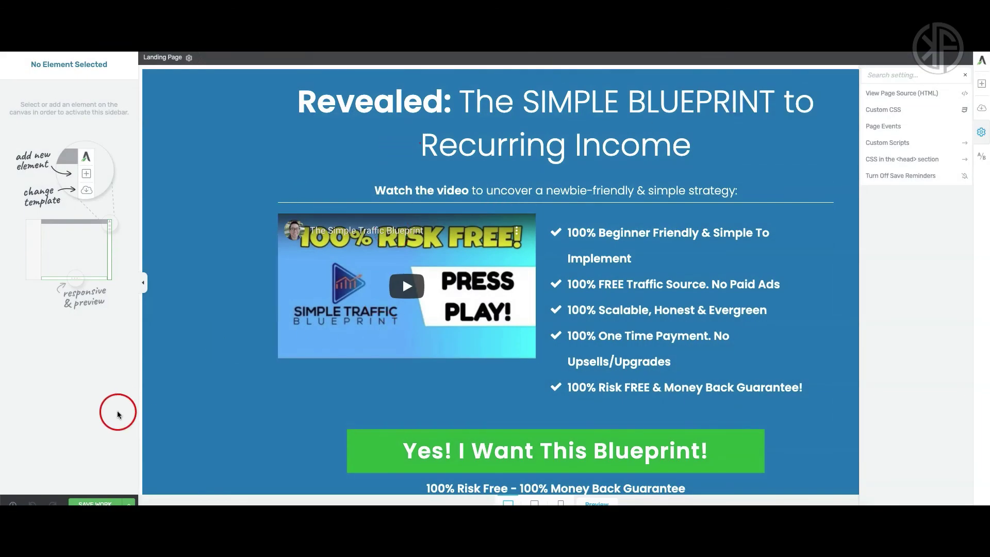
{"action": "left_click", "coordinate": [95, 503]}
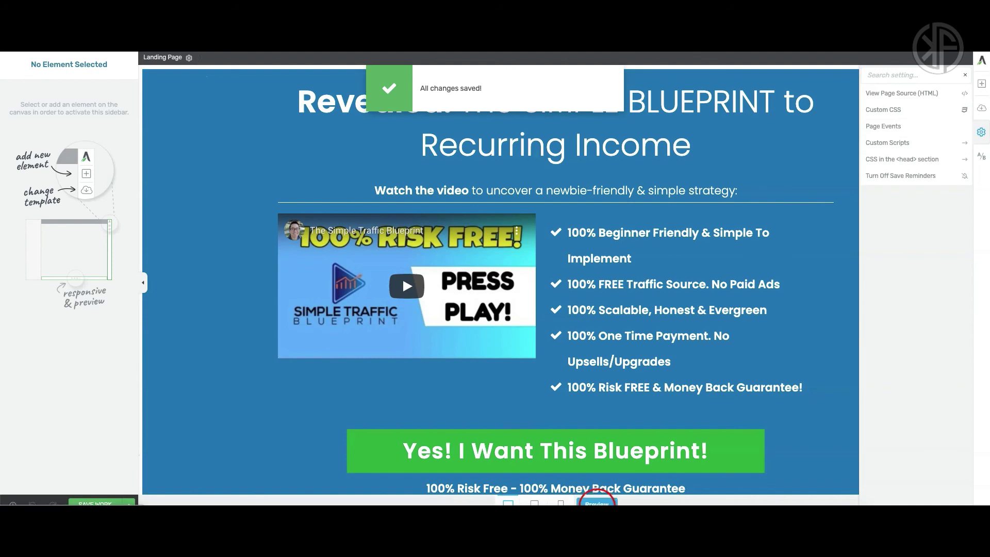
{"action": "left_click", "coordinate": [597, 501]}
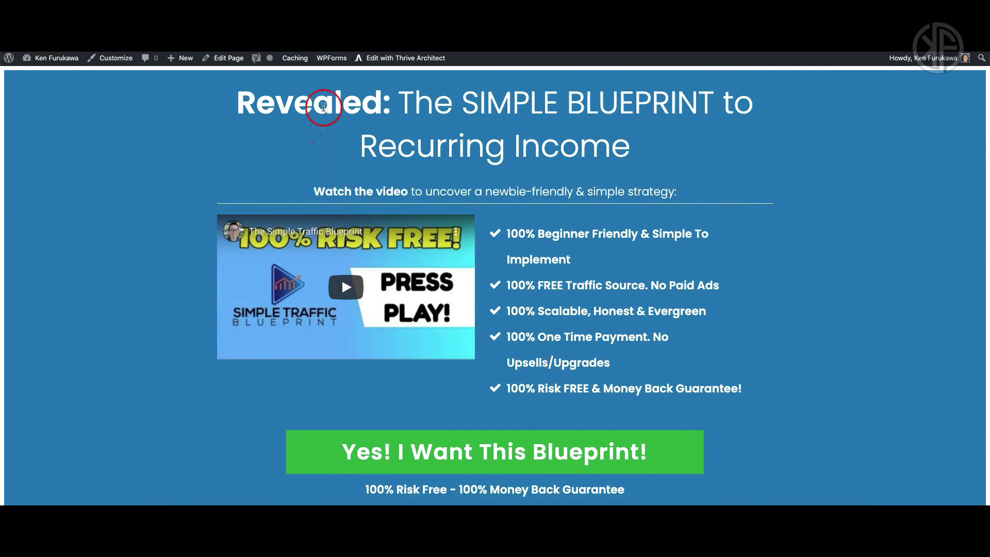
Step: Trigger the exit-intent lightbox, then test its email field and empty-form submission
{"action": "mouse_move", "coordinate": [298, 53]}
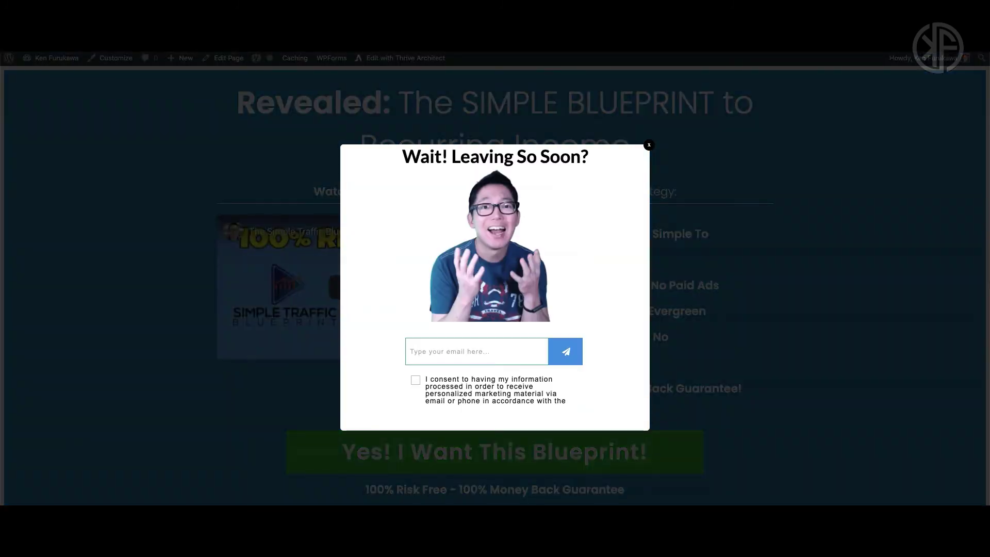
{"action": "left_click", "coordinate": [435, 352]}
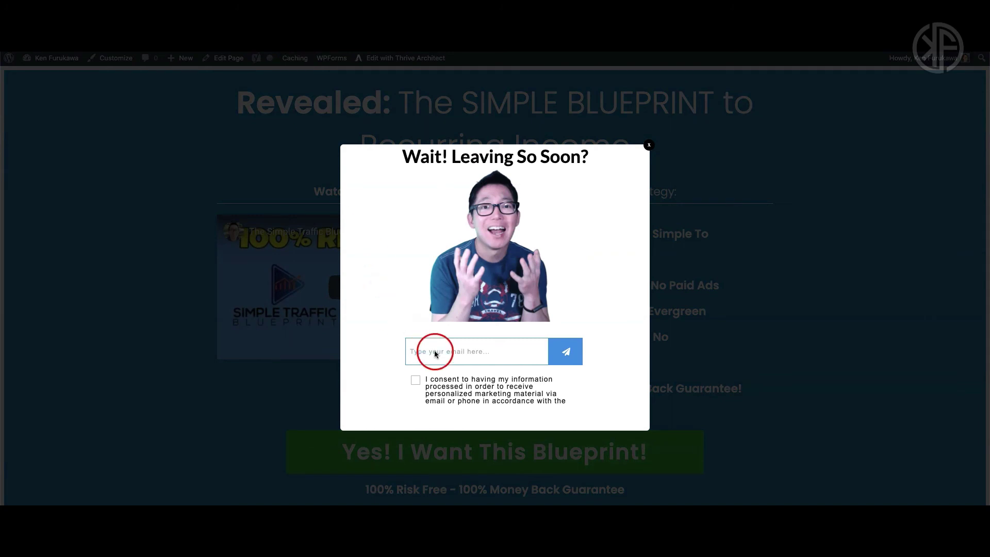
{"action": "left_click", "coordinate": [477, 356]}
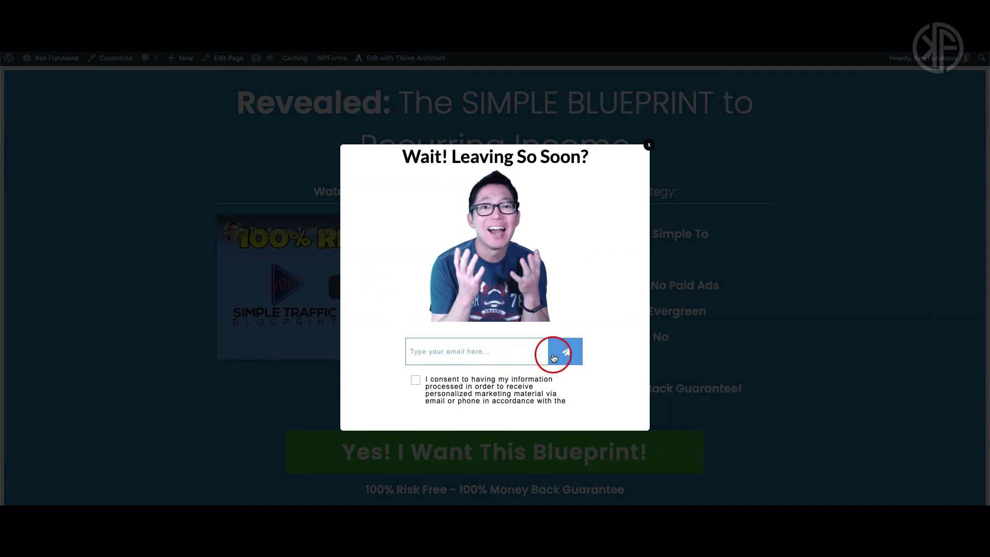
{"action": "left_click", "coordinate": [570, 355]}
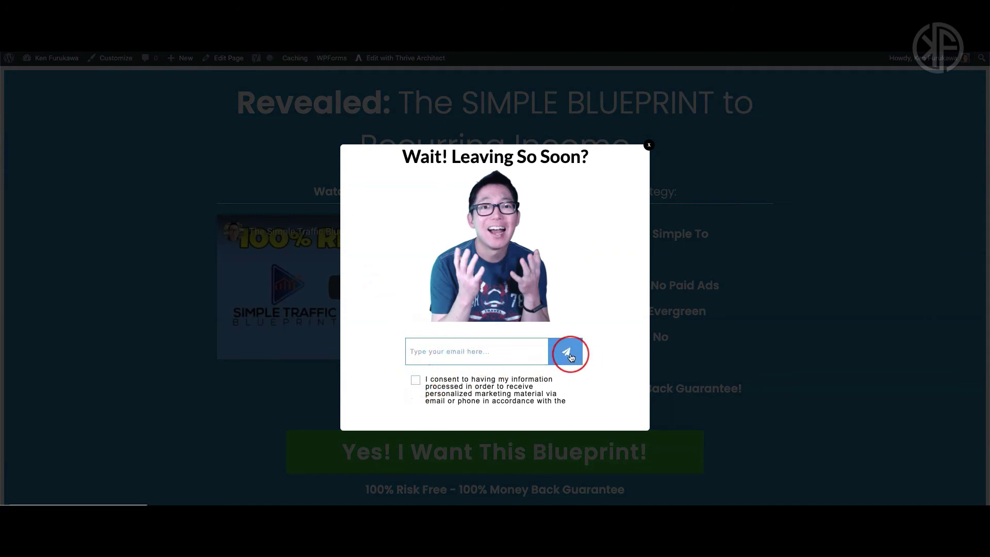